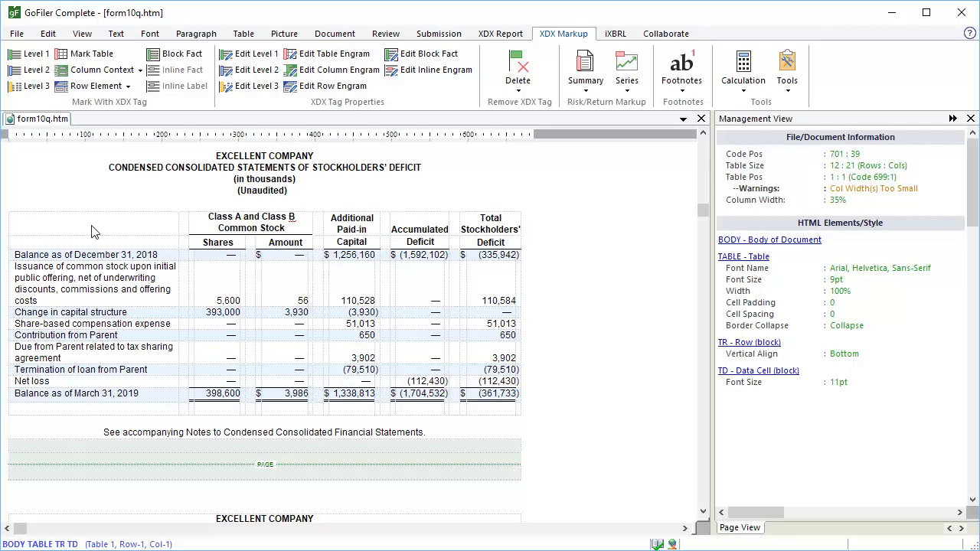
- Mark the table as an XDX statement of type Statement - Changes in Equity, named Condensed Consolidated Statements of Stockholders' Deficit
click(92, 55)
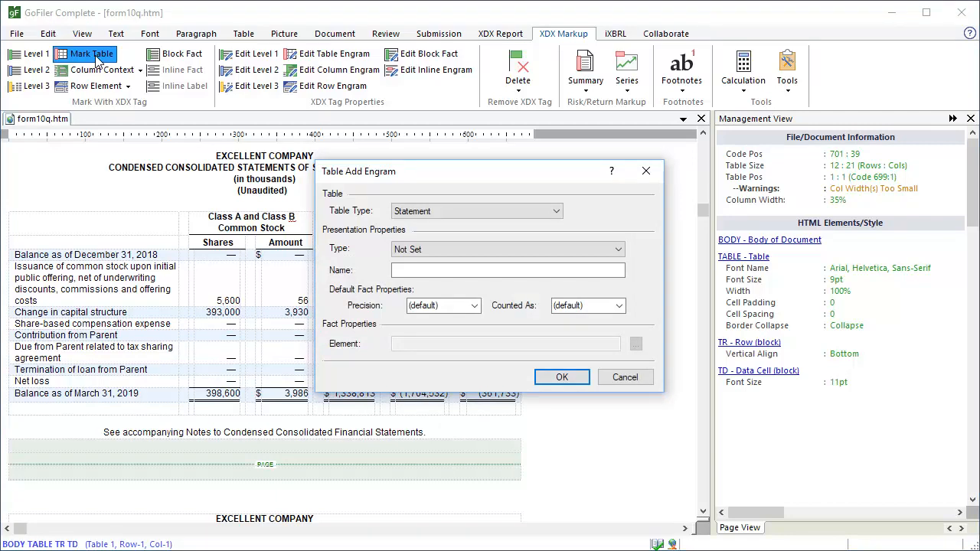
click(618, 249)
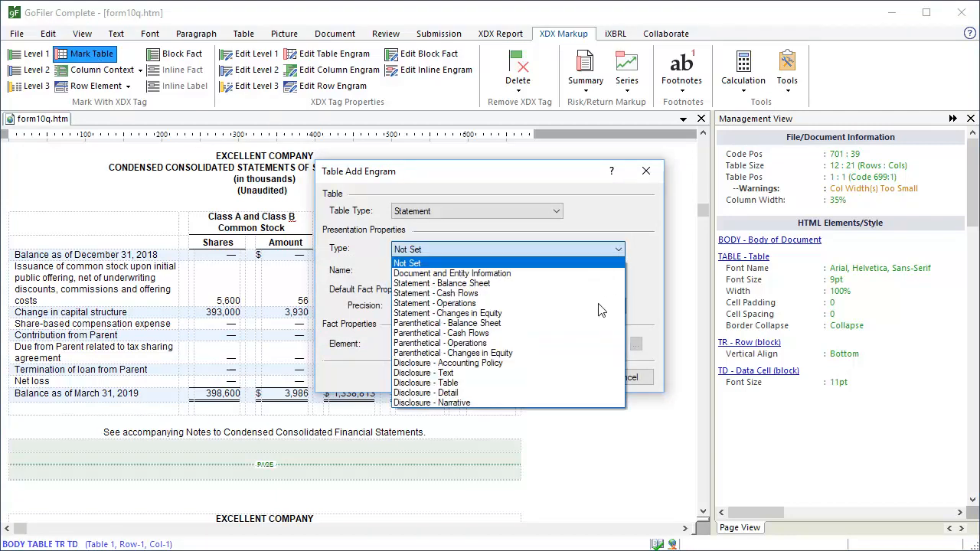
click(597, 314)
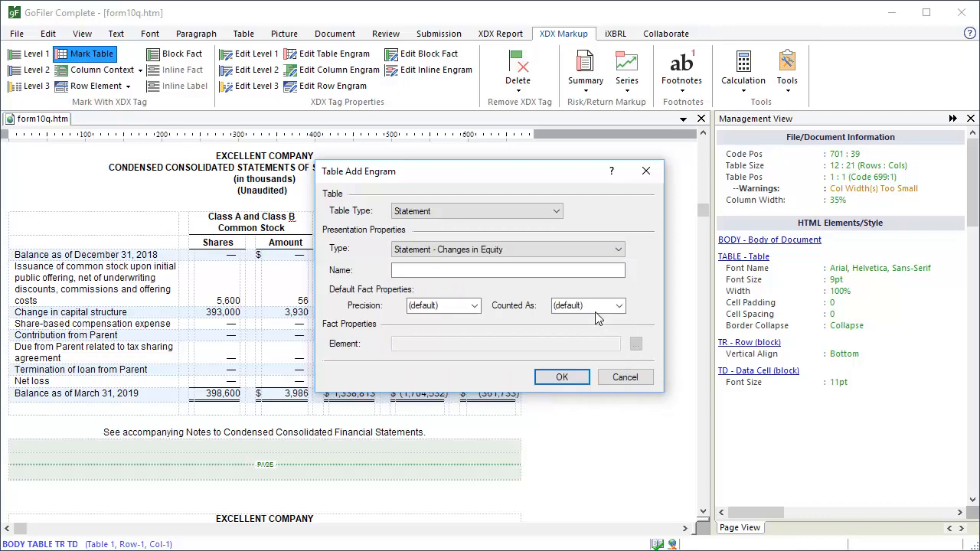
click(537, 273)
text(Con)
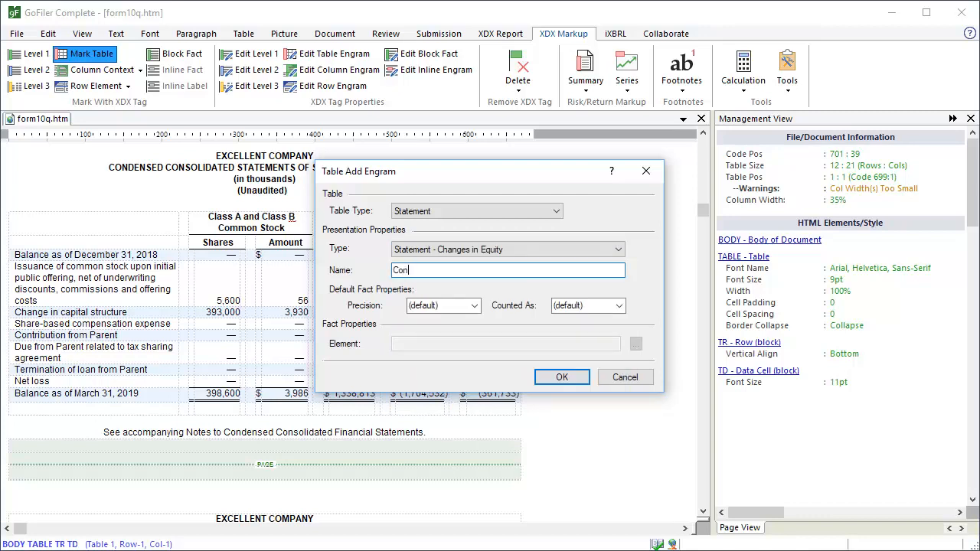
text(densed Consolidated Stateme)
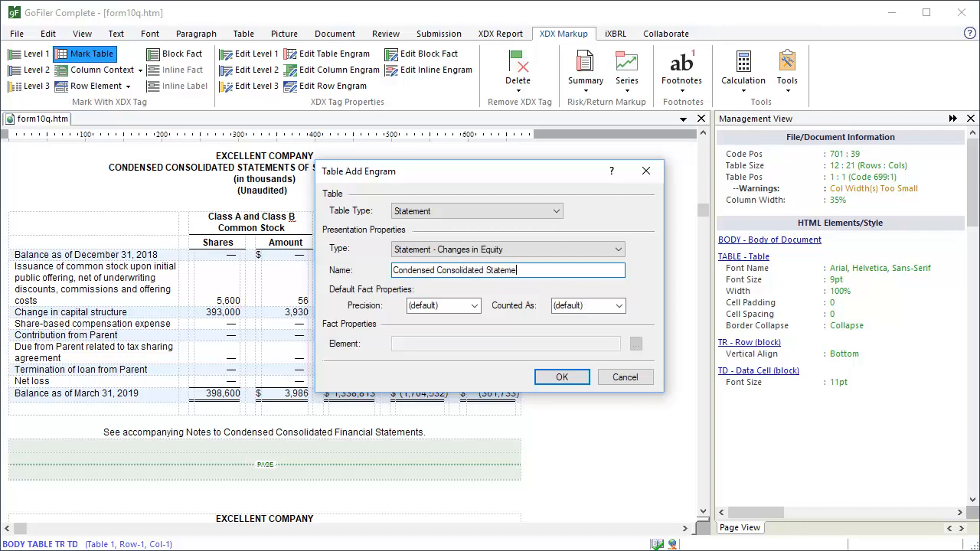
text(nts of Stockholders' Deficit)
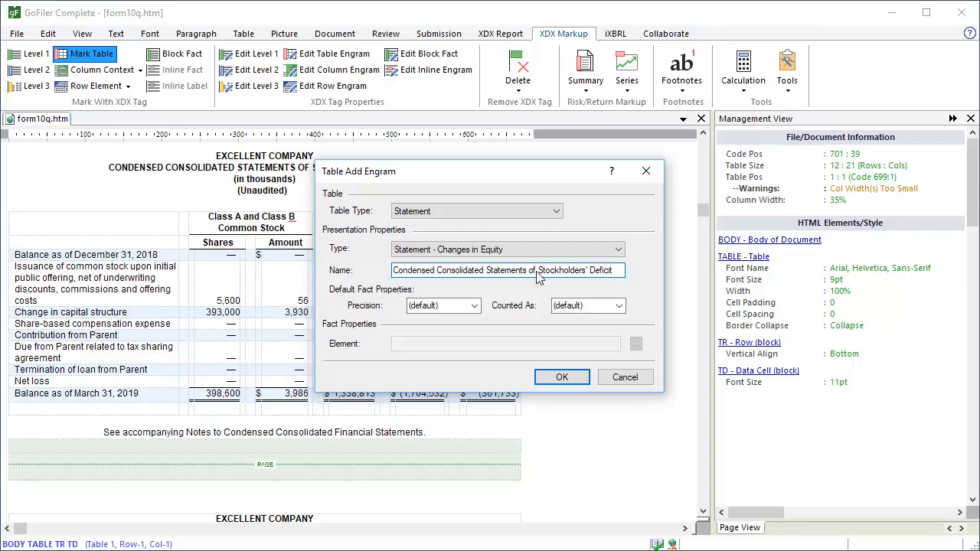
- Set the table's default fact precision and counted-as scale to -3 (Thousands) and apply the table tag
click(474, 309)
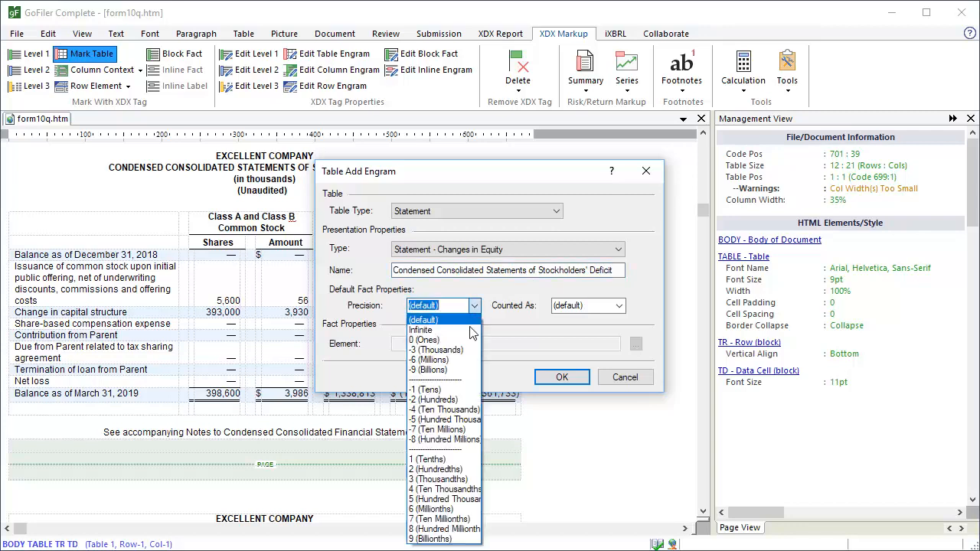
click(464, 350)
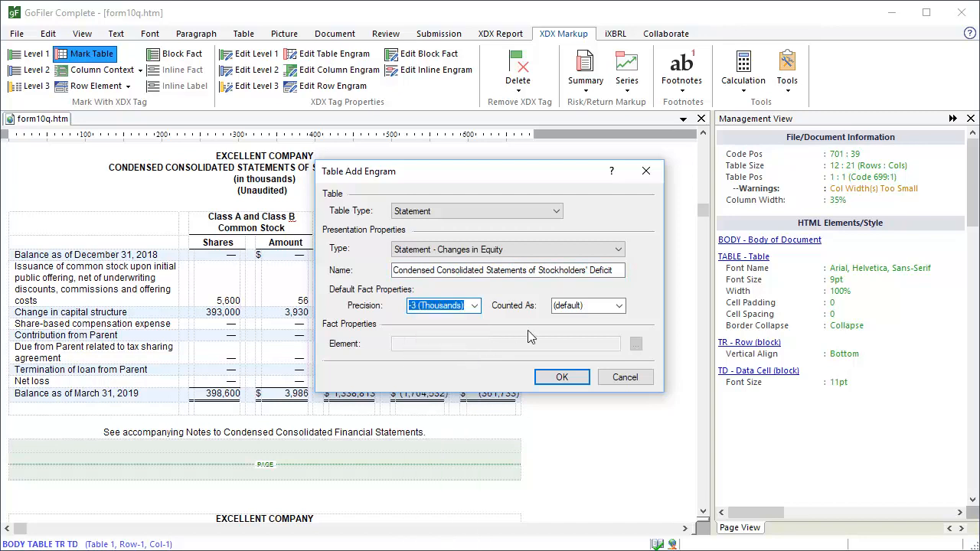
click(620, 305)
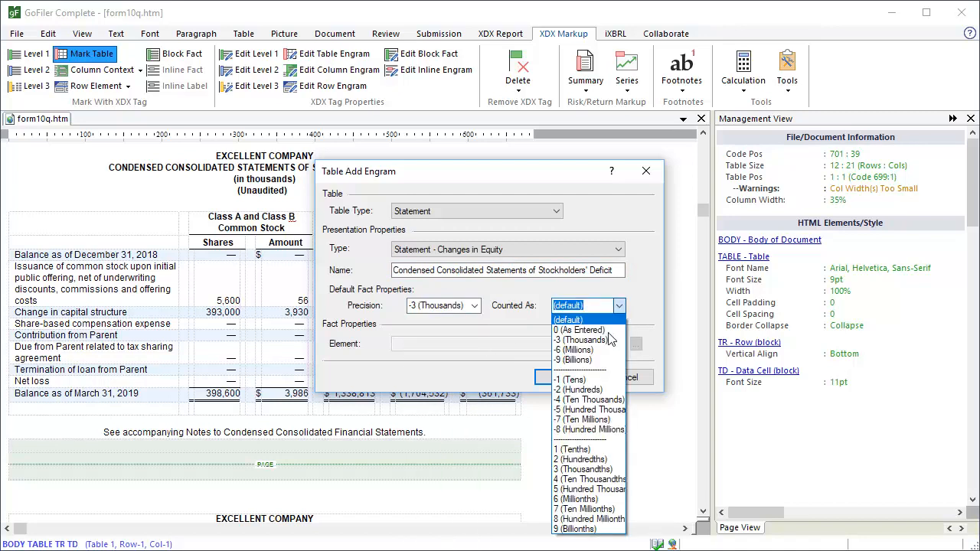
click(606, 340)
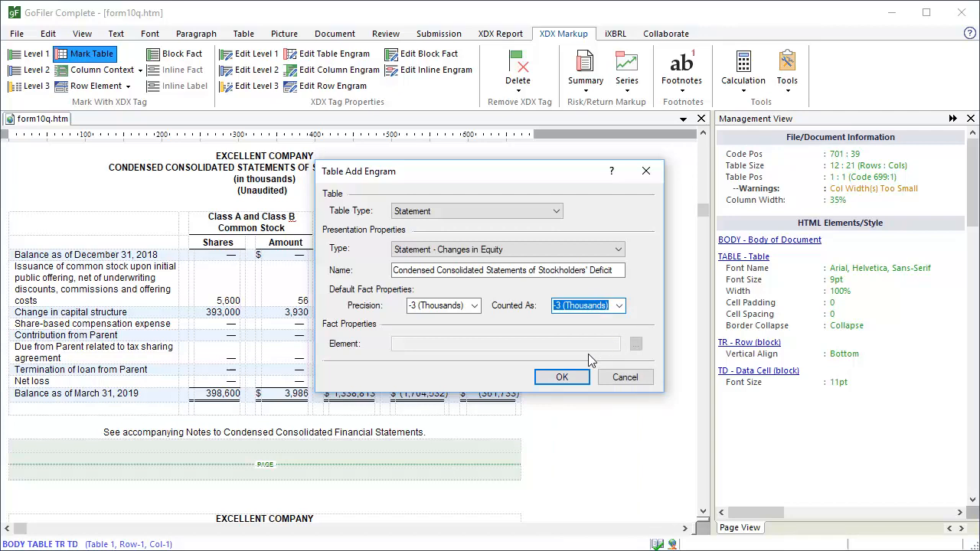
click(563, 378)
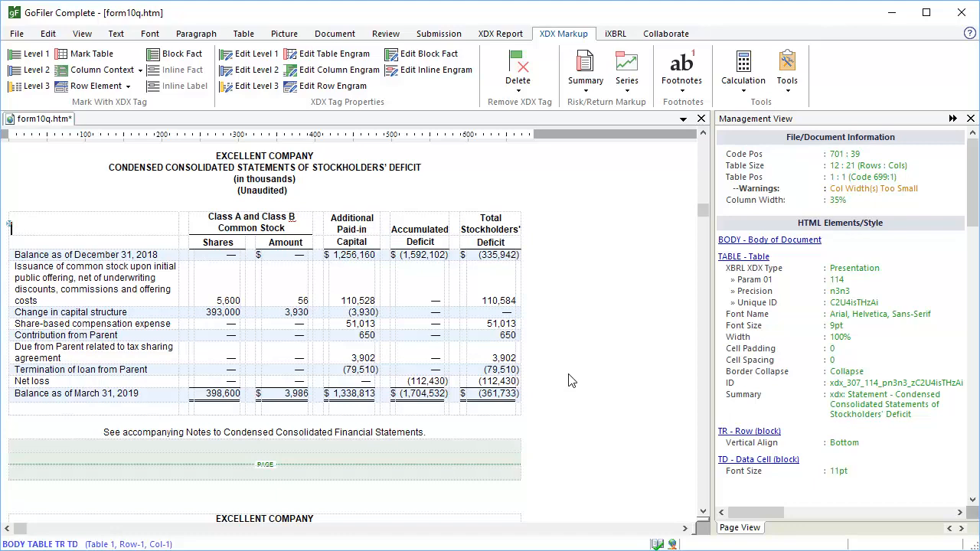
- Copy the blank last row of the stockholders' deficit table and paste it above the column headings
click(16, 409)
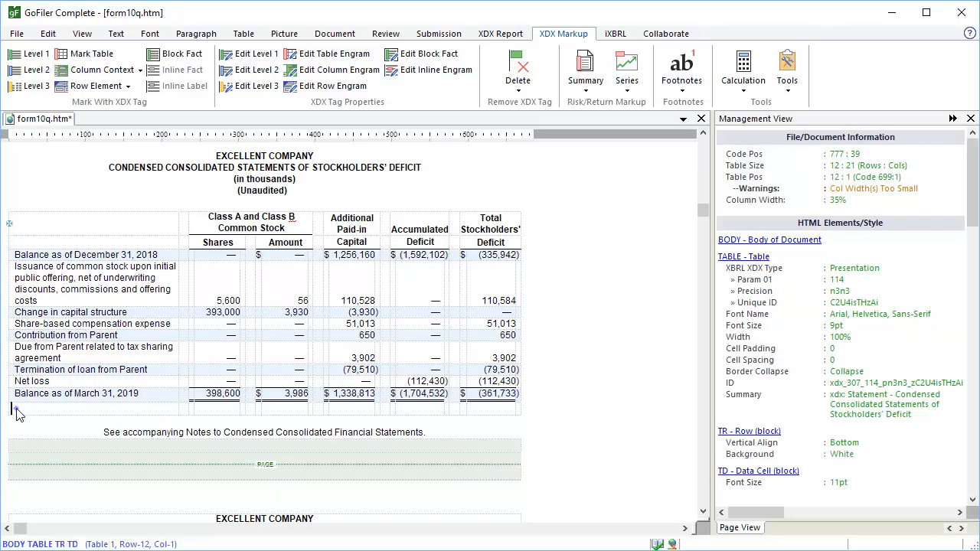
click(51, 33)
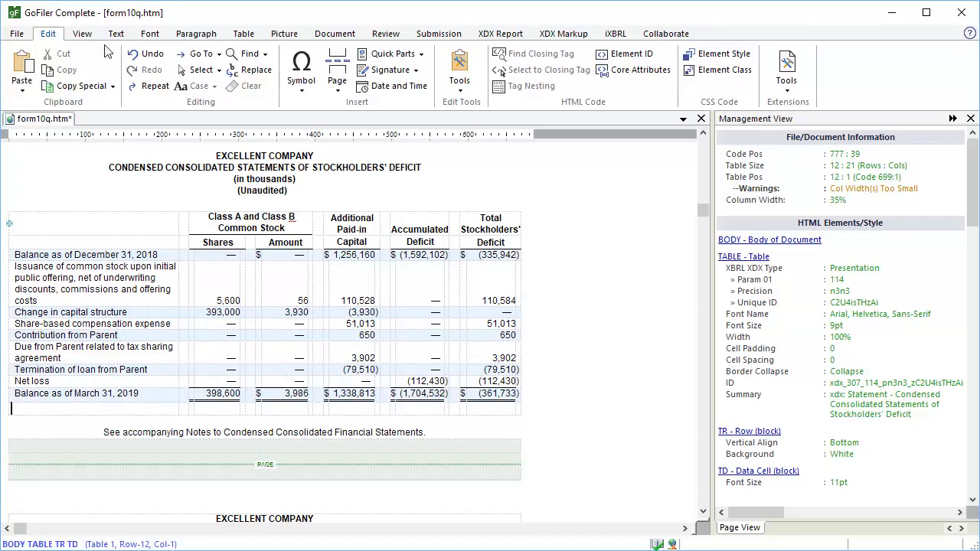
click(208, 70)
click(211, 233)
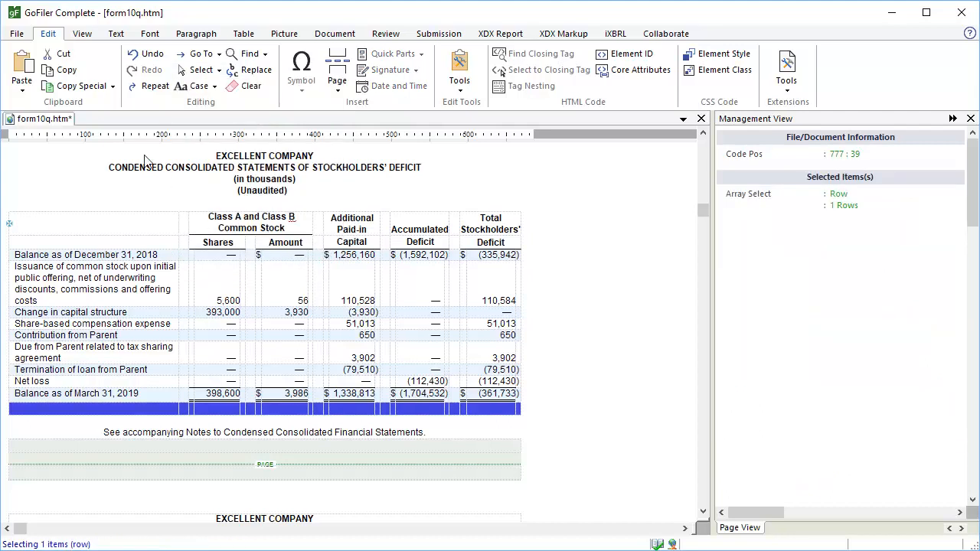
click(72, 75)
click(33, 232)
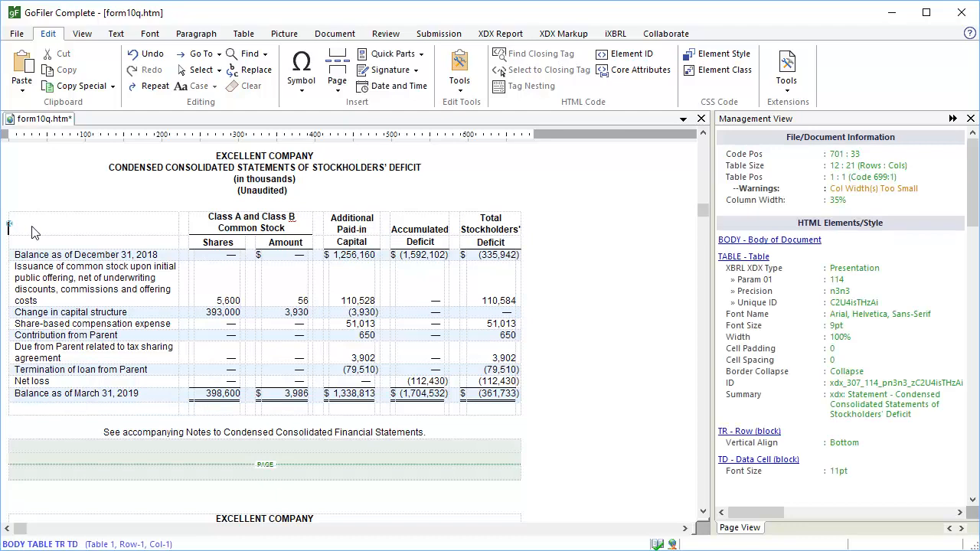
click(21, 71)
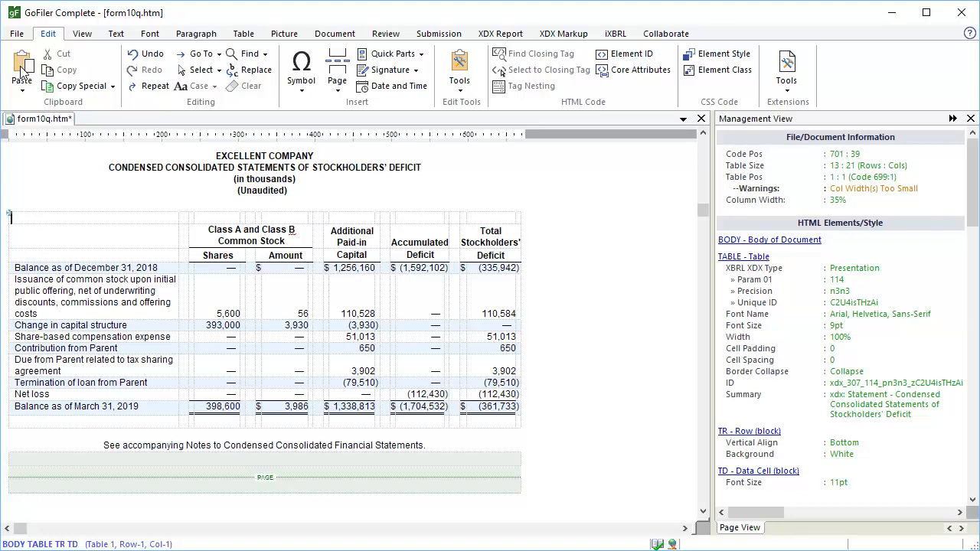
- Delete the blank first row of the stockholders' deficit table
click(242, 35)
click(142, 80)
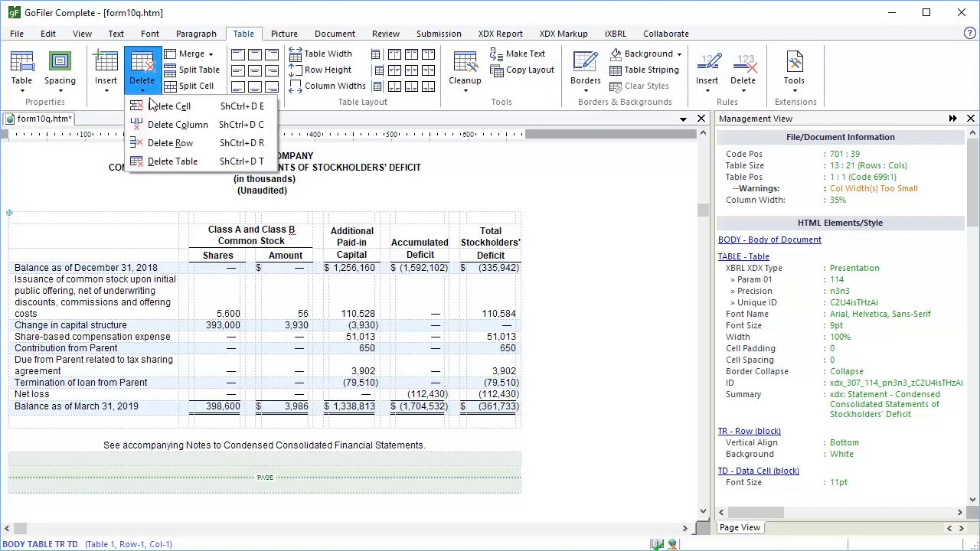
click(170, 143)
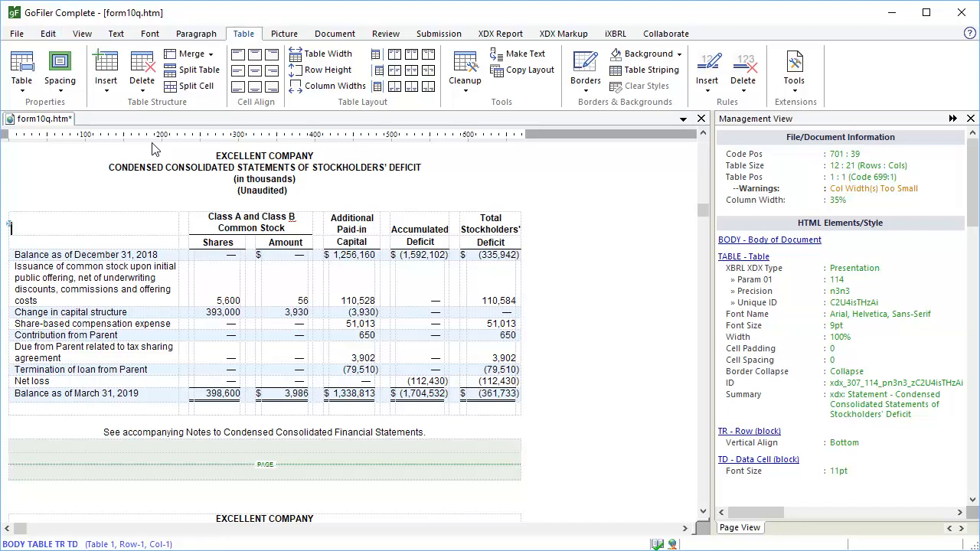
- Undo the deletion of the table's blank first row
click(55, 35)
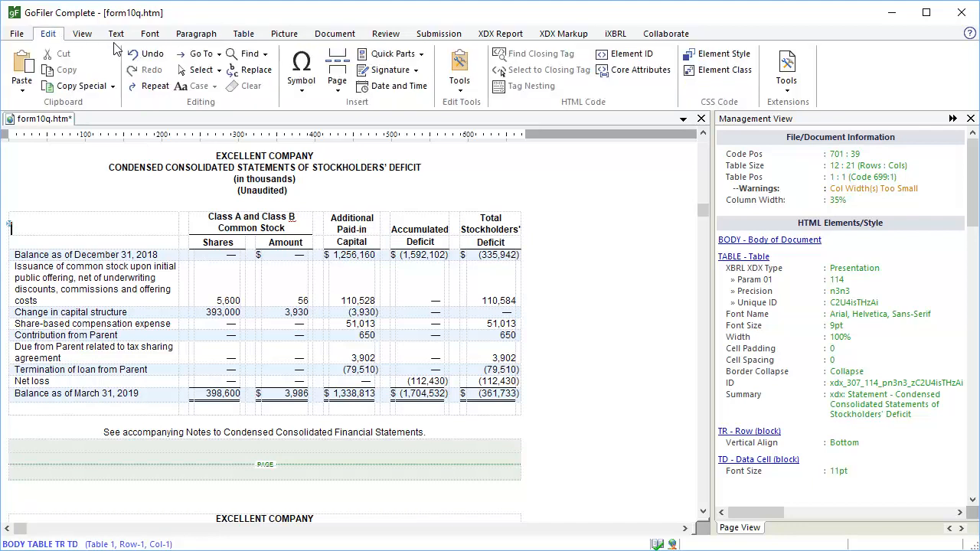
click(146, 55)
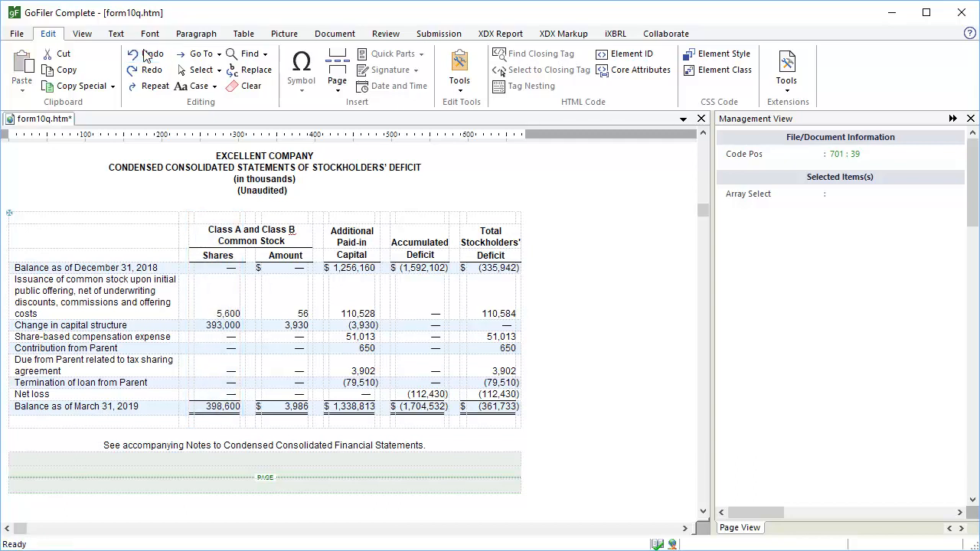
click(146, 55)
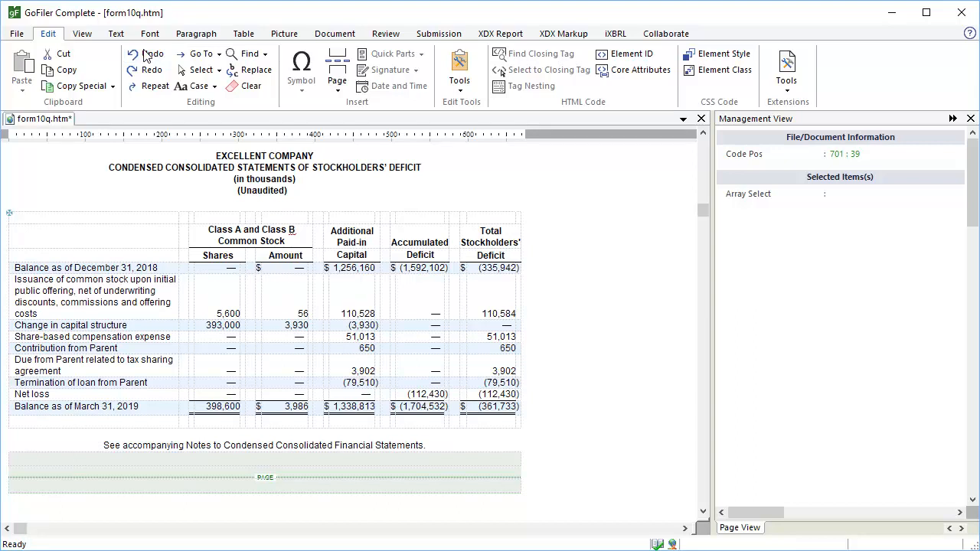
- Start a column dimension in the blank row above Amount, choosing StatementEquityComponentsAxis from the element library by searching for "equity components"
click(288, 223)
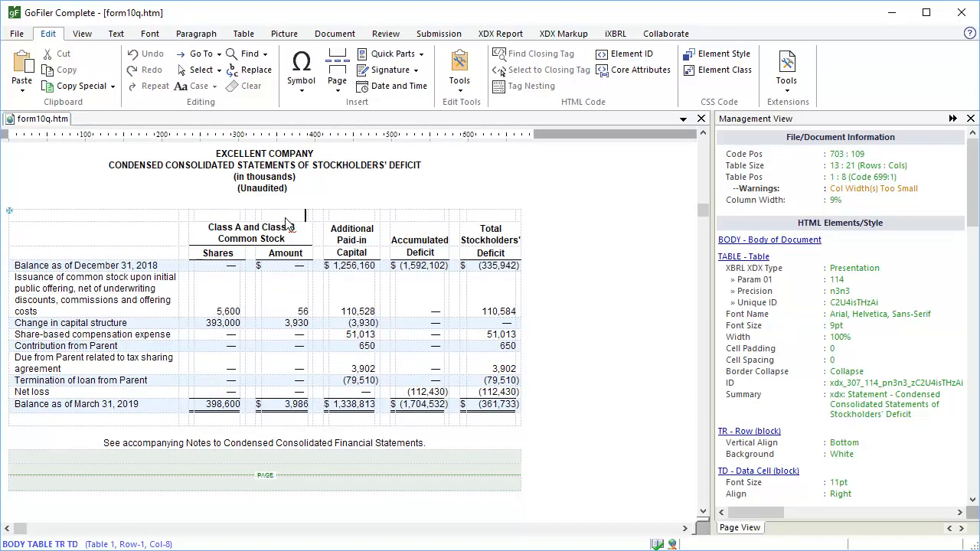
click(562, 35)
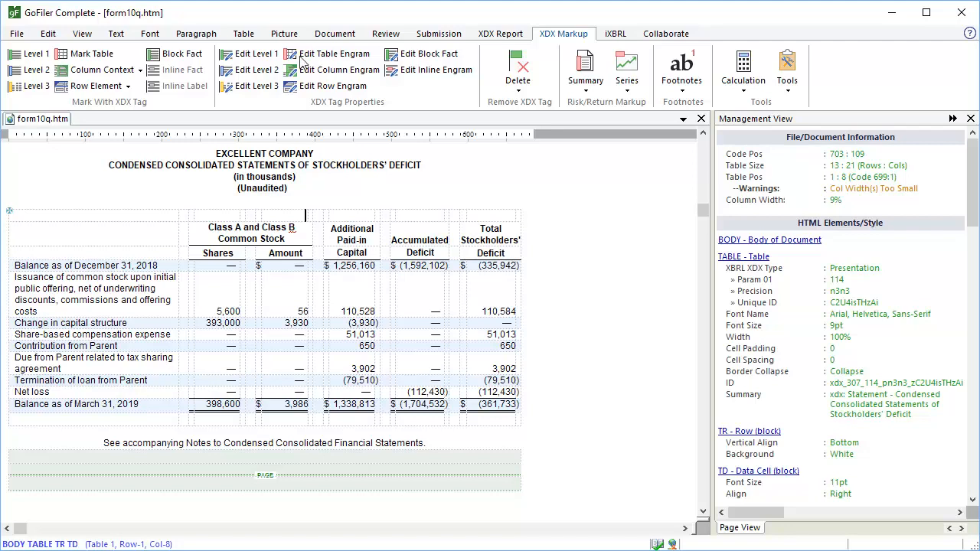
click(141, 71)
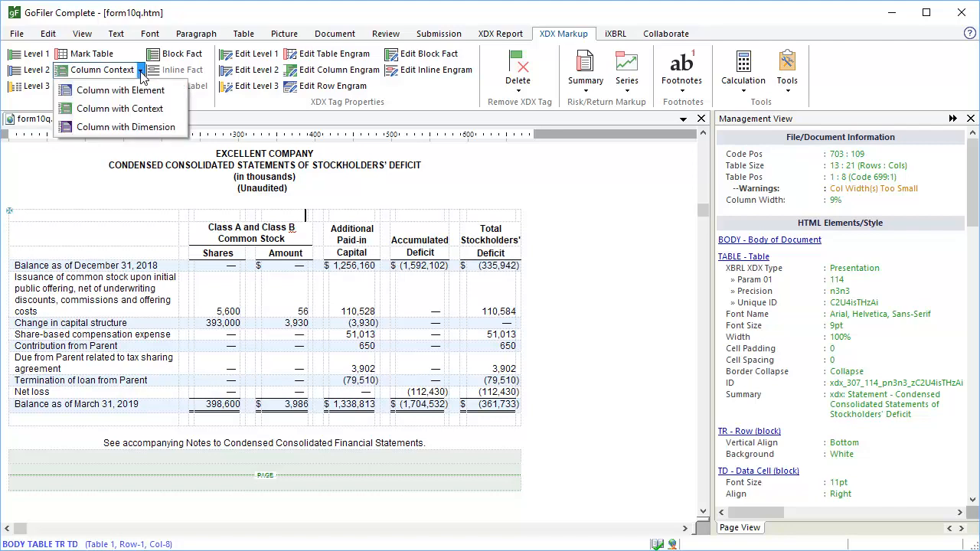
click(148, 128)
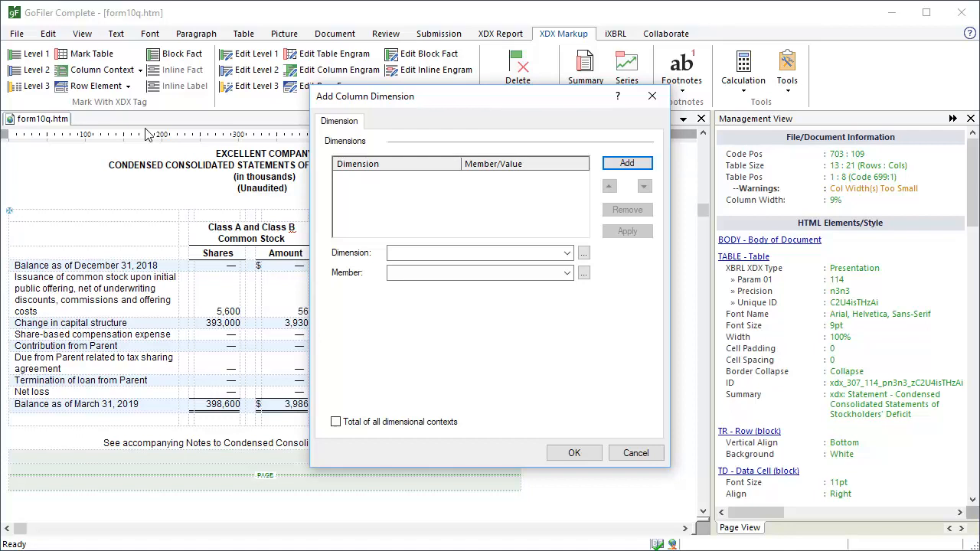
click(585, 253)
text(equi)
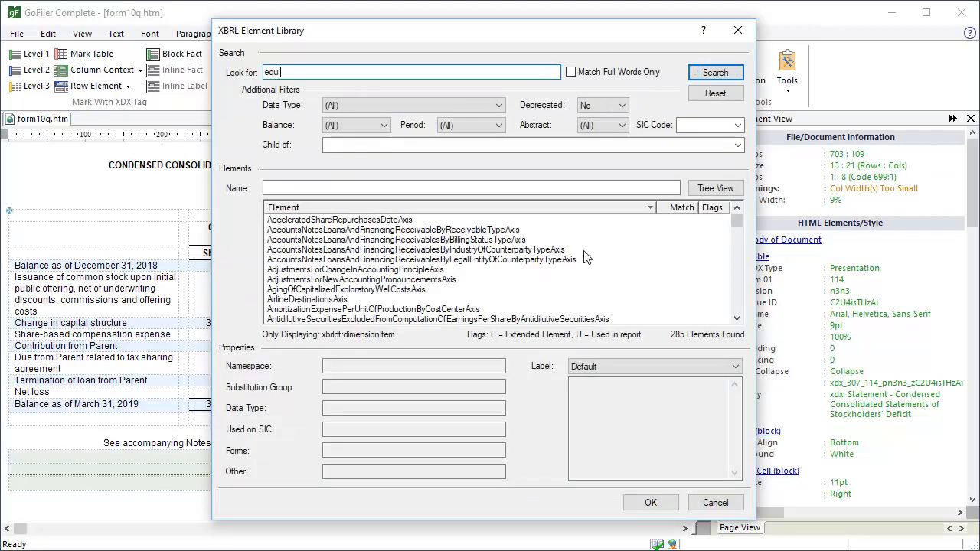
text(ty components)
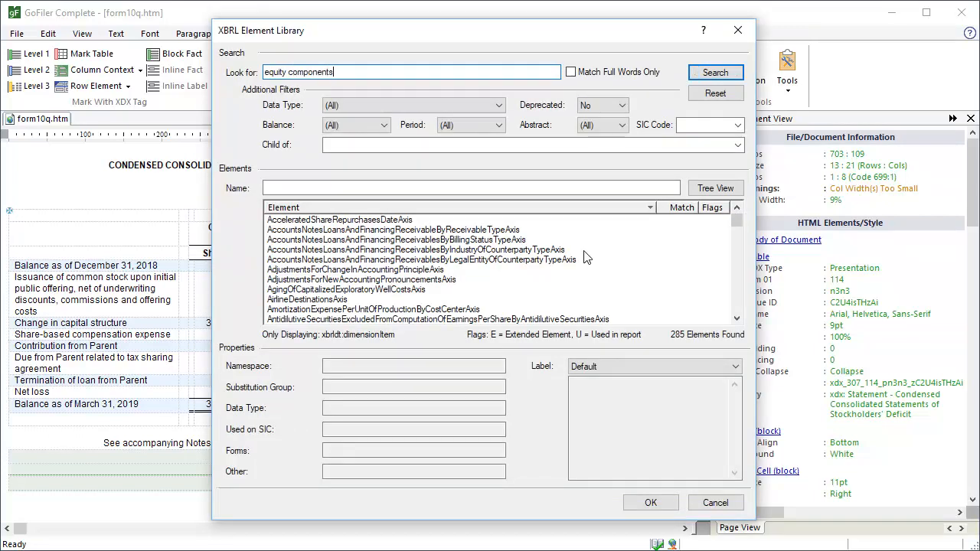
click(706, 79)
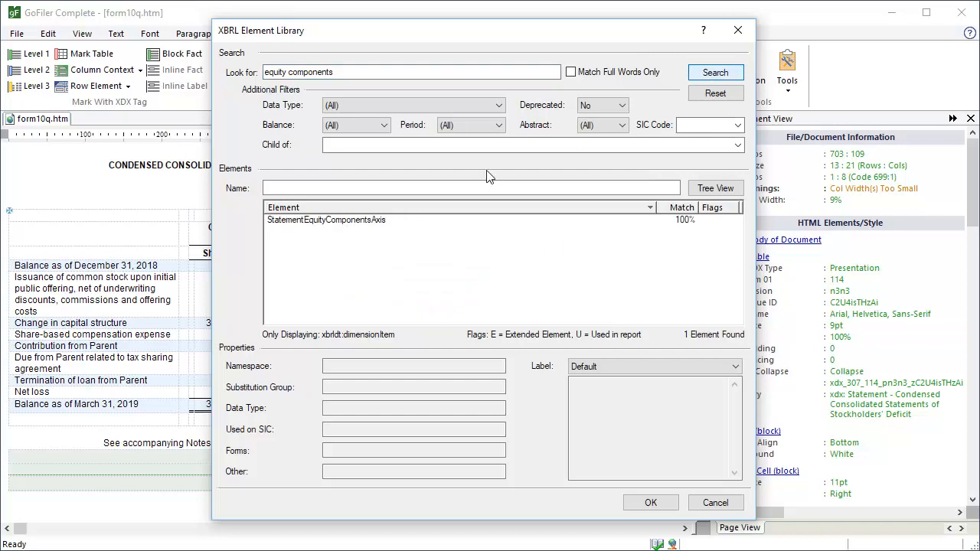
click(381, 222)
click(651, 503)
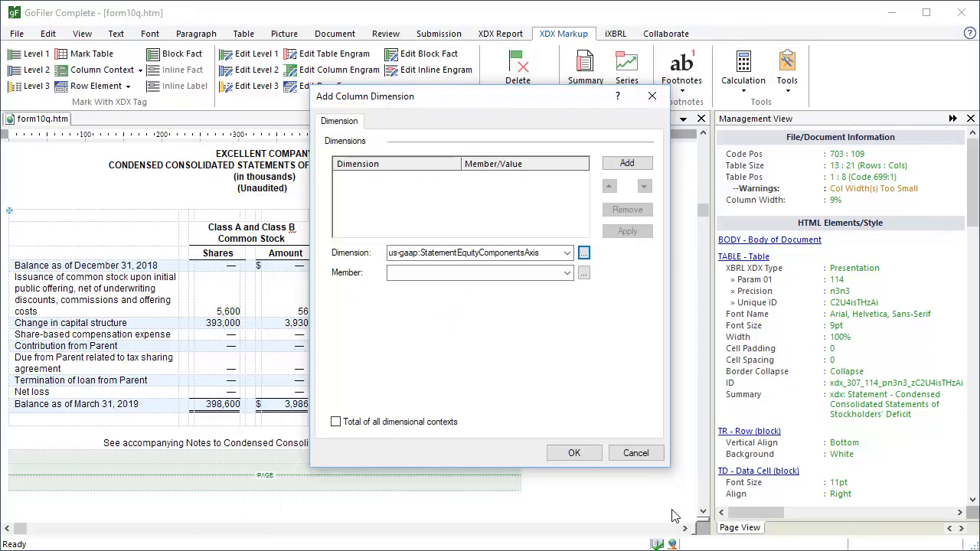
- Set the member to CommonStockMember, add the axis and member pair, and apply the dimension to the Amount column
click(395, 273)
text(CommonStockMember)
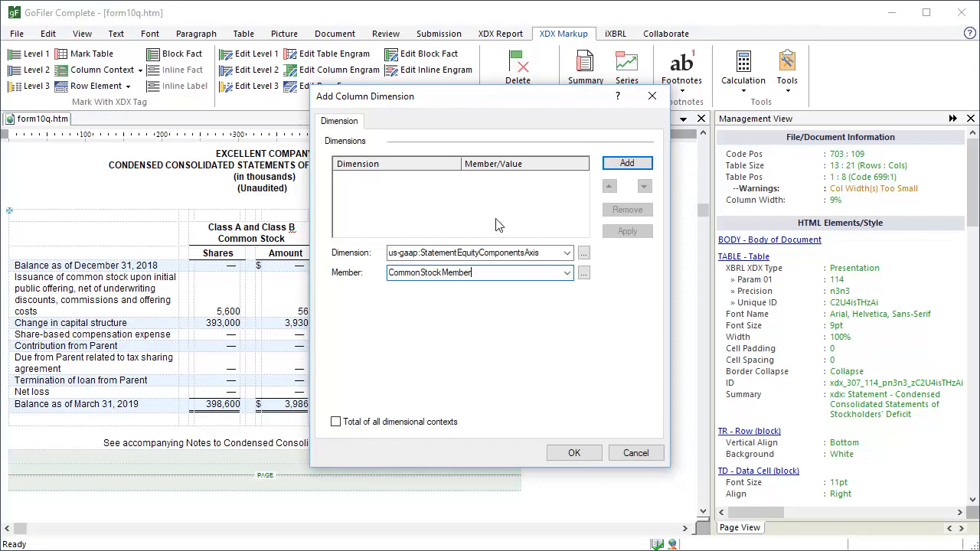
click(617, 166)
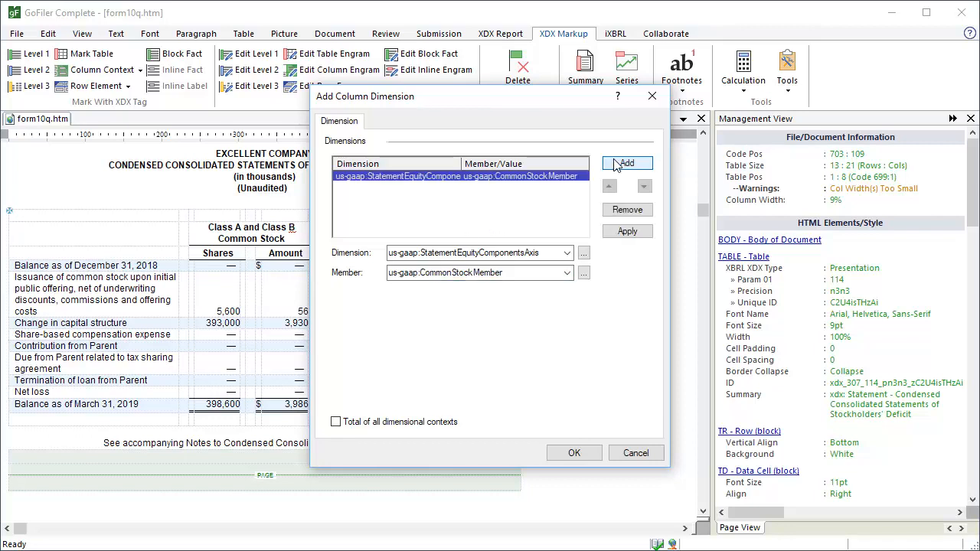
click(586, 454)
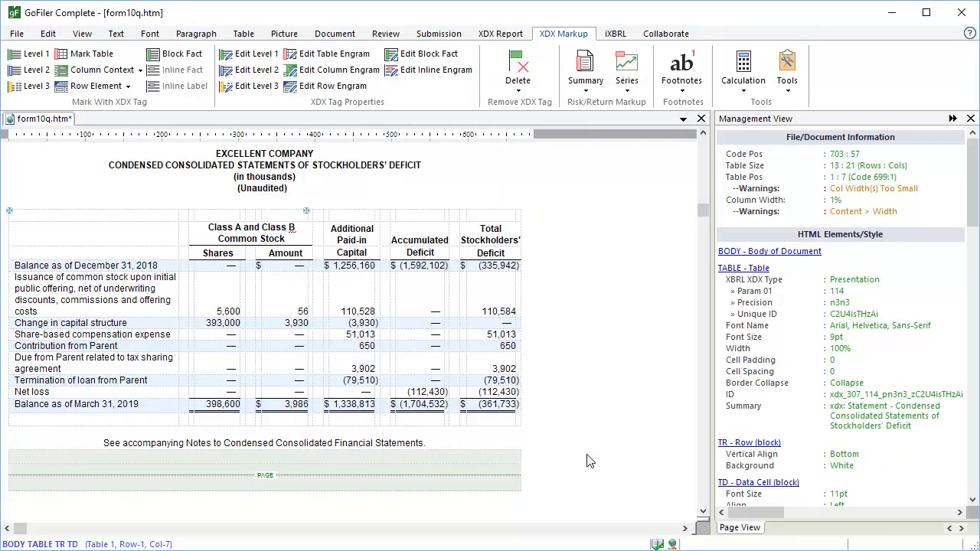
- Add a column dimension above Additional Paid-in Capital pairing StatementEquityComponentsAxis with AdditionalPaidInCapitalMember
click(370, 221)
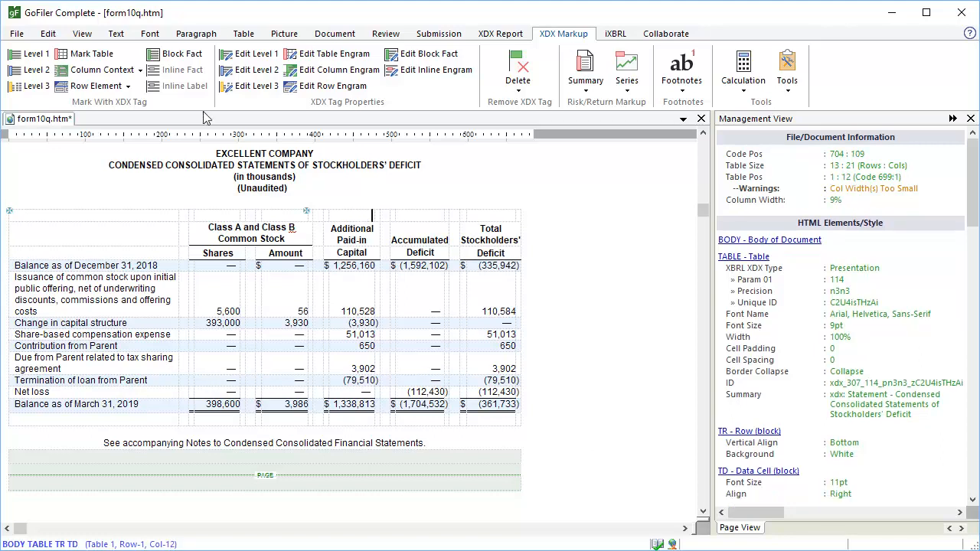
click(141, 70)
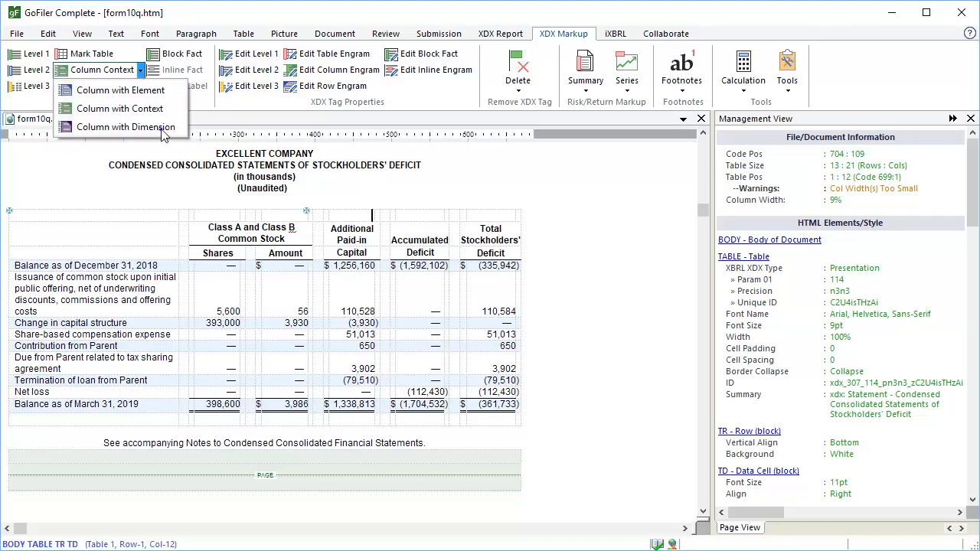
click(125, 127)
click(389, 256)
text(StatementEquityComponentsAxis)
click(390, 274)
text(AdditionalPaidInCapitalMember)
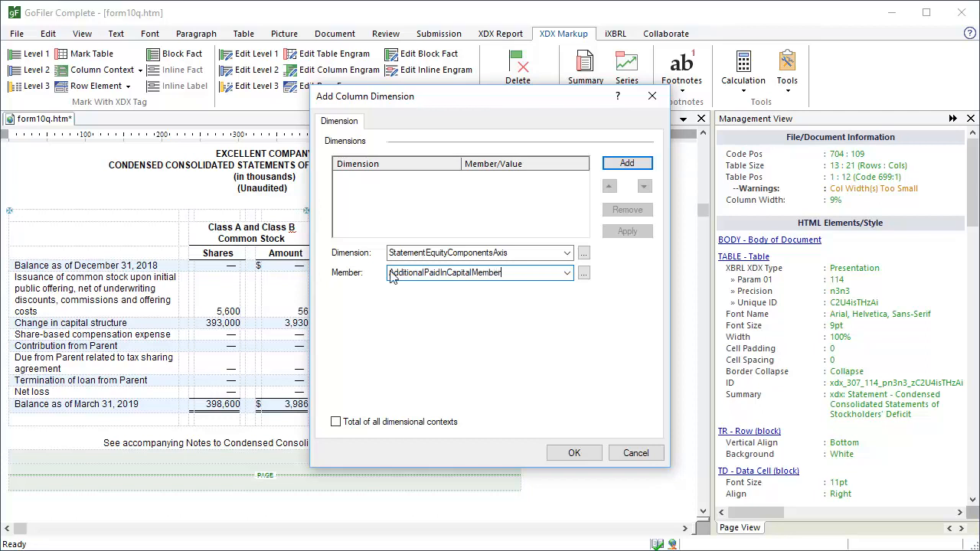
click(622, 164)
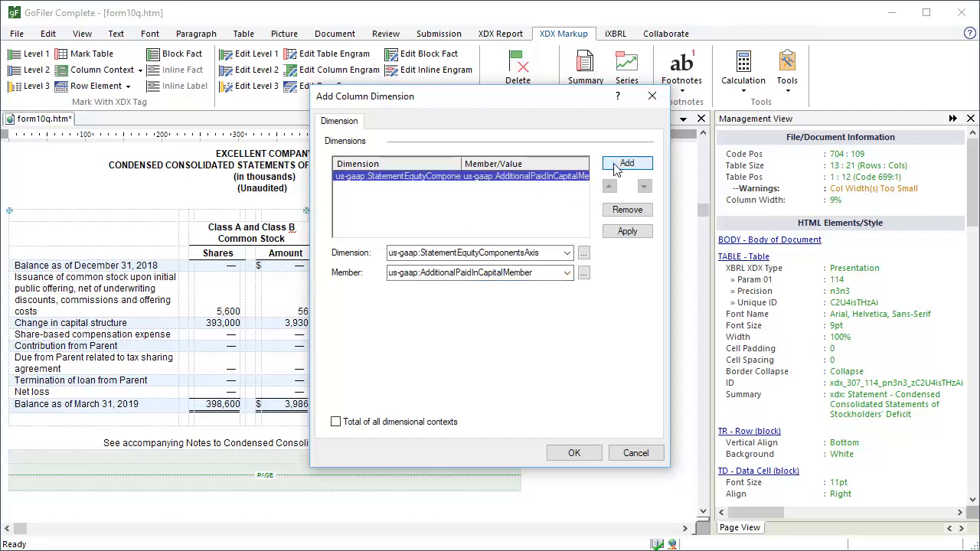
click(575, 453)
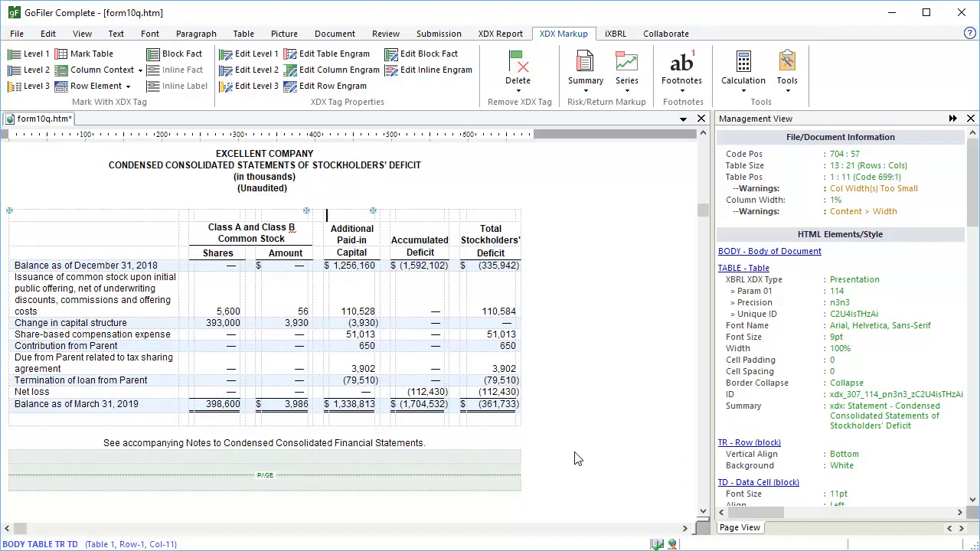
- Start a column dimension in the blank row above Accumulated Deficit with StatementEquityComponentsAxis as the dimension
click(439, 222)
click(141, 70)
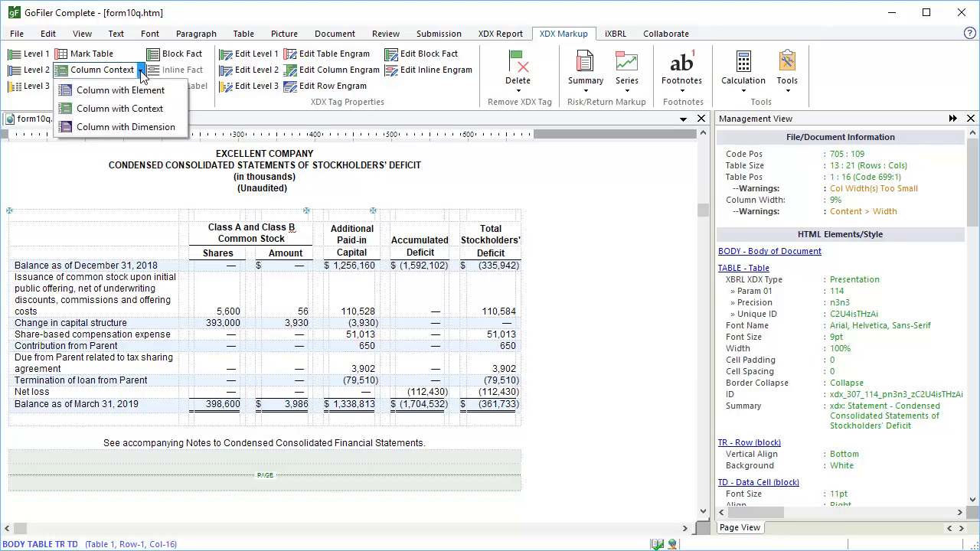
click(140, 125)
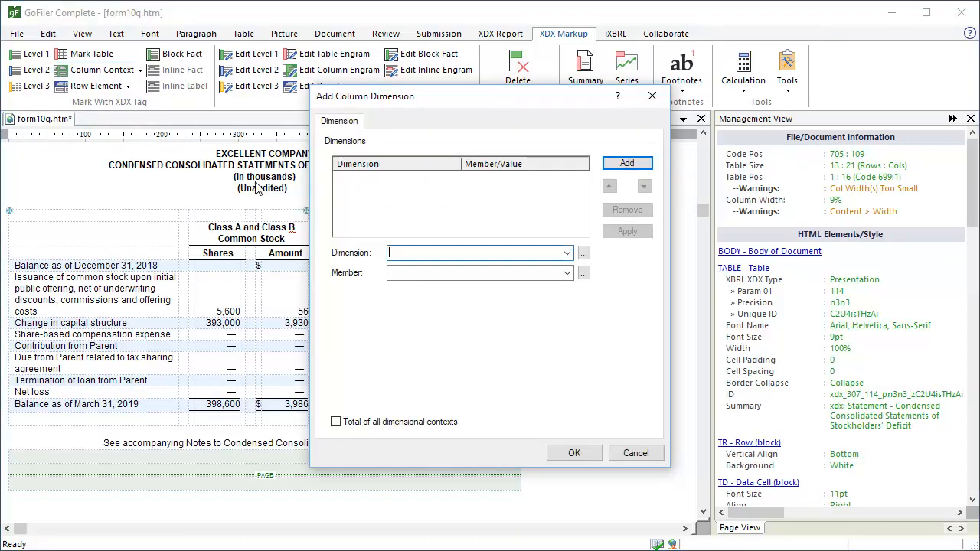
text(StatementEquityComp)
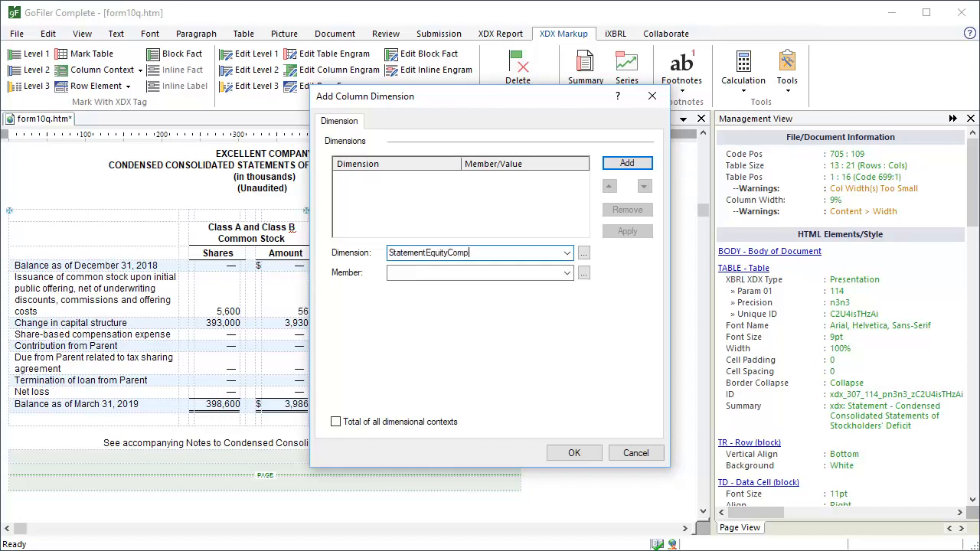
text(onentsAxis)
- Search the element library for "accumulated deficit", choose RetainedEarningsMember as the member, and apply the pair to the Accumulated Deficit column
click(584, 274)
text(accu)
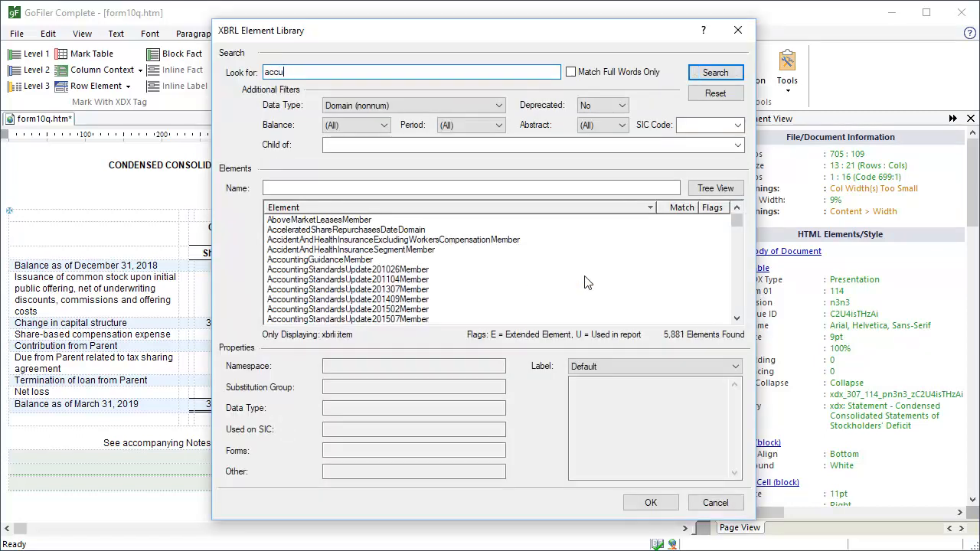
text(mulated deficit)
click(708, 74)
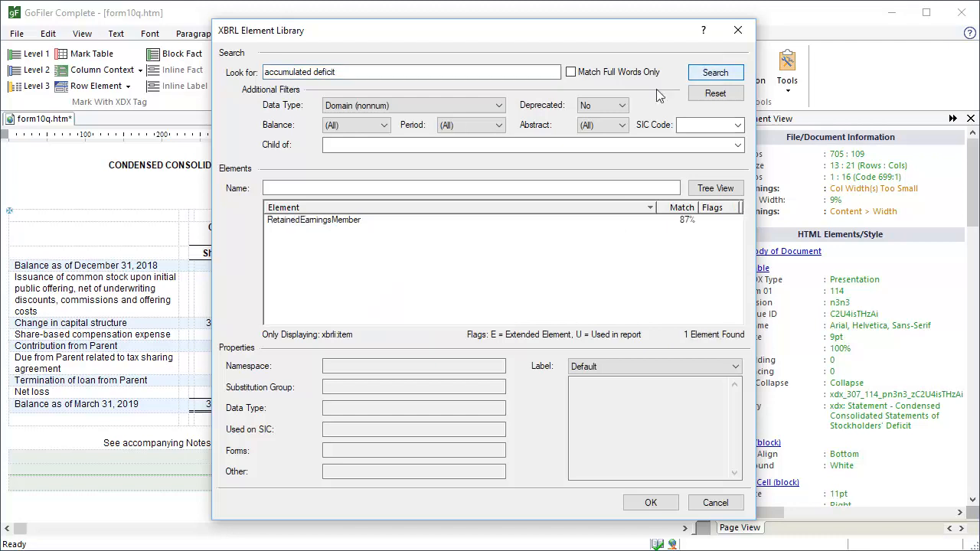
click(345, 222)
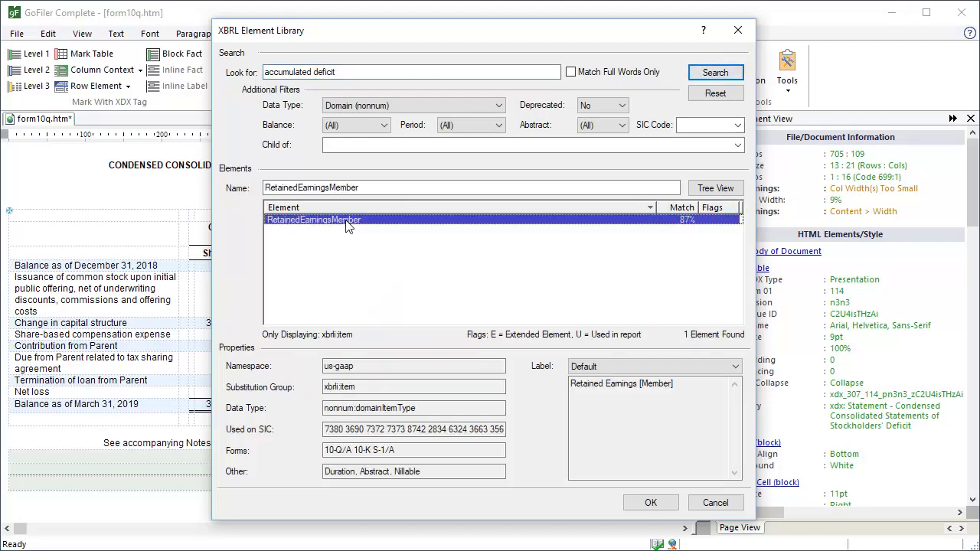
click(650, 503)
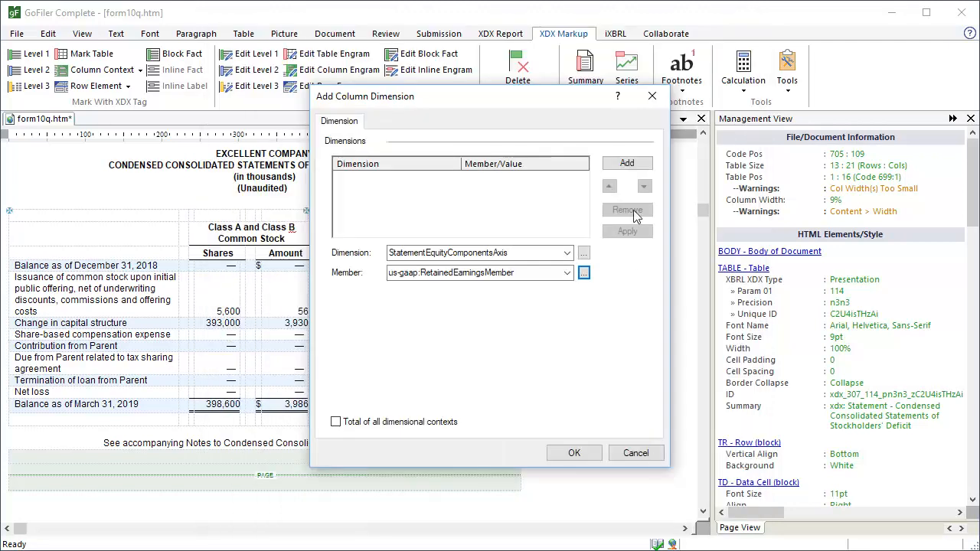
click(629, 166)
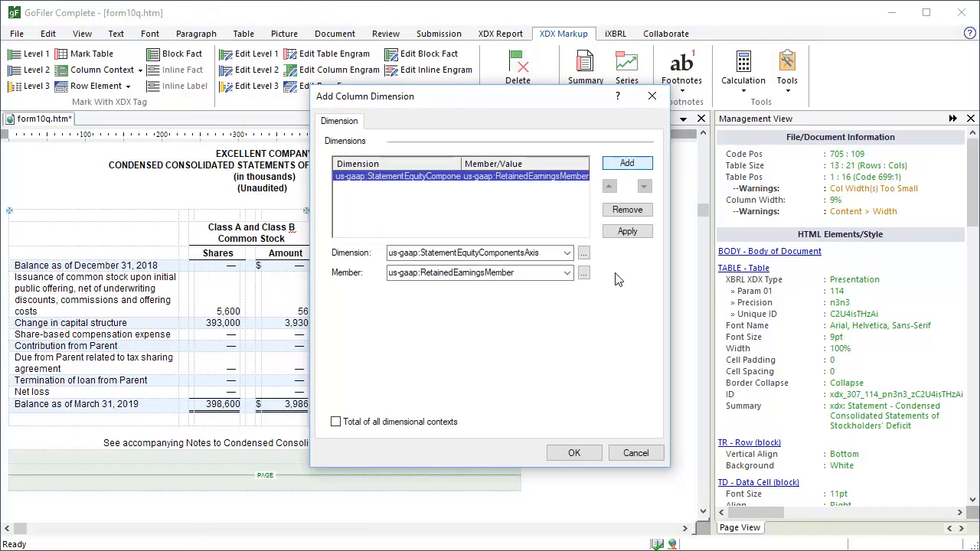
click(590, 456)
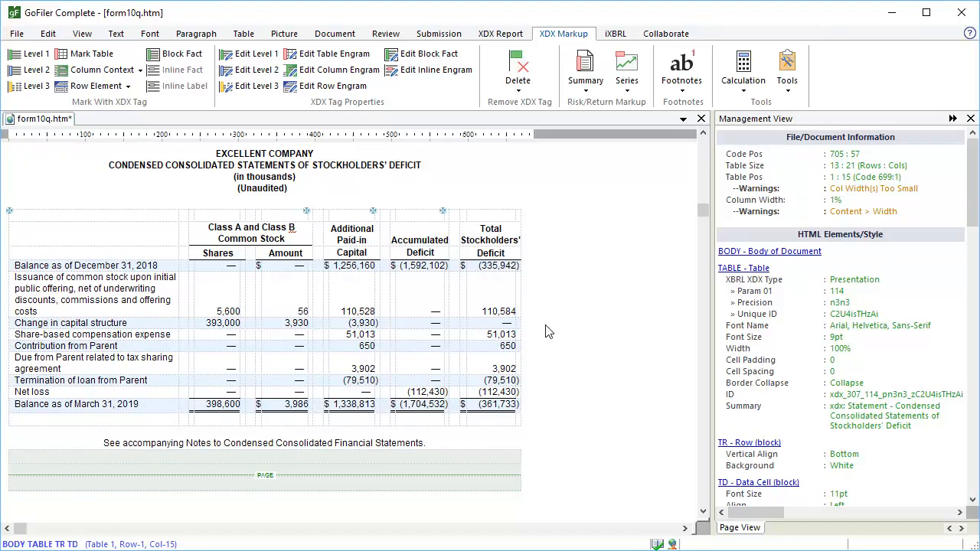
- Add a column dimension above Total Stockholders' Deficit and mark it as the total of all dimensional contexts
click(510, 221)
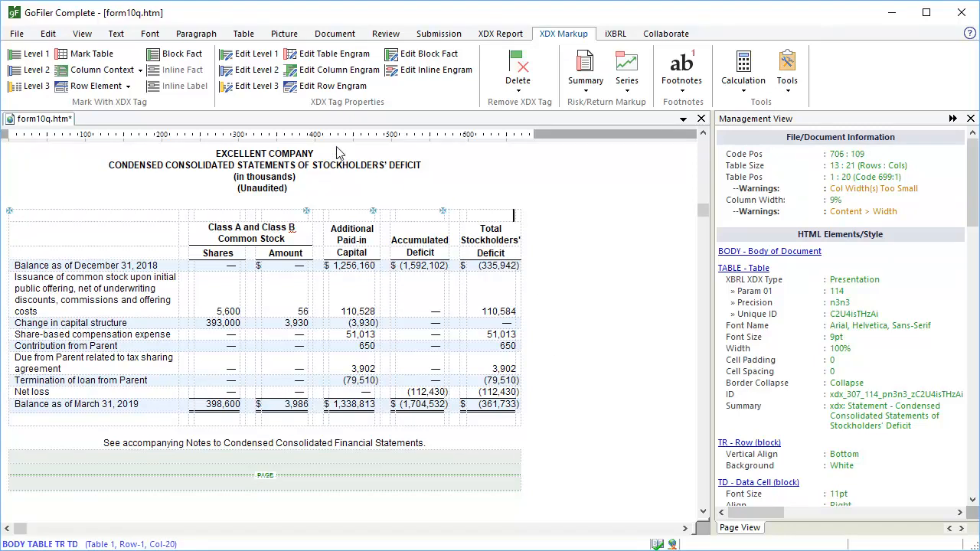
click(141, 70)
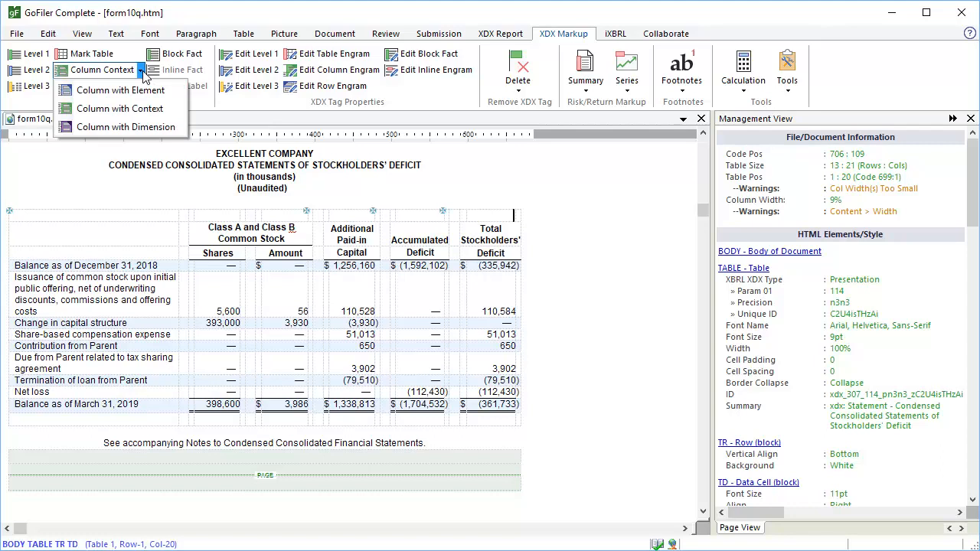
click(147, 127)
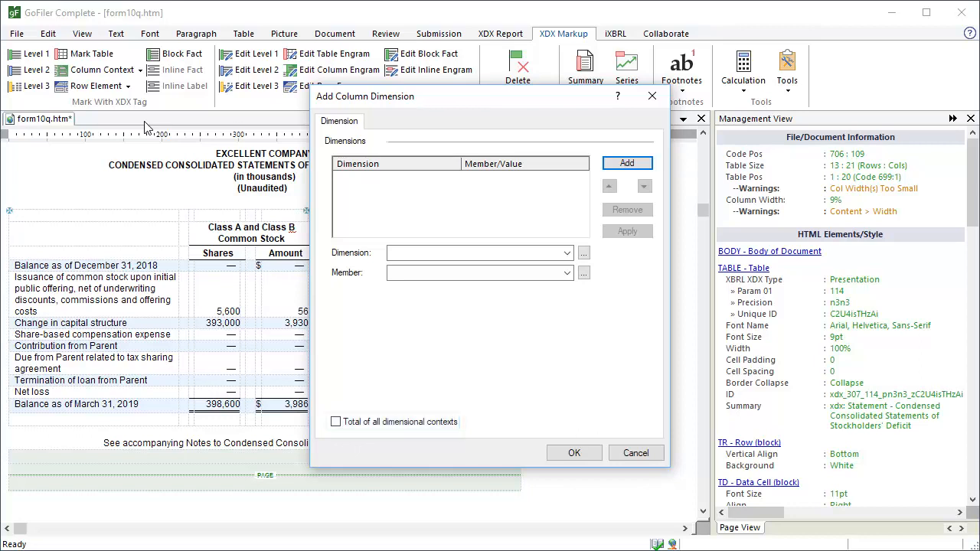
click(336, 422)
click(575, 454)
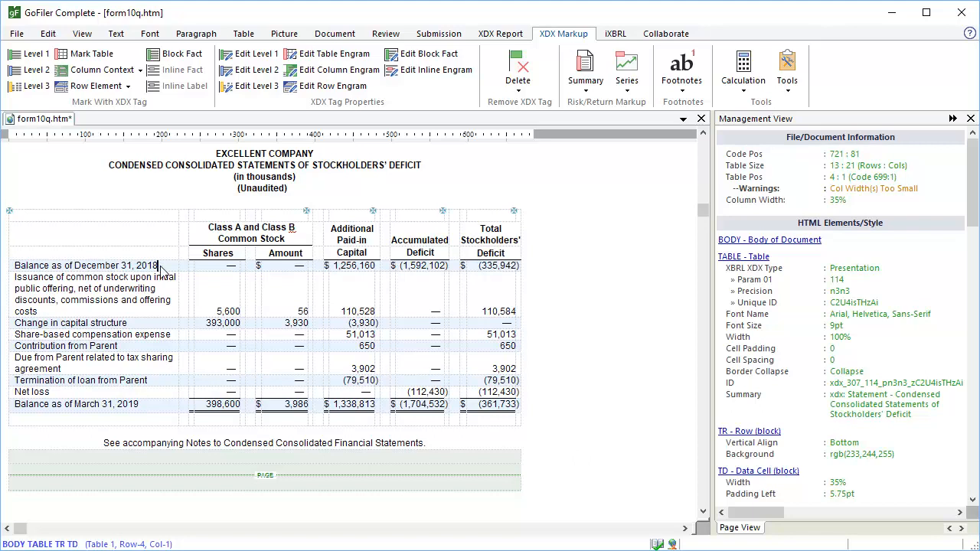
- Start a date row on Balance as of December 31, 2018 using the preset period 3 Months Ended 3/31
click(129, 86)
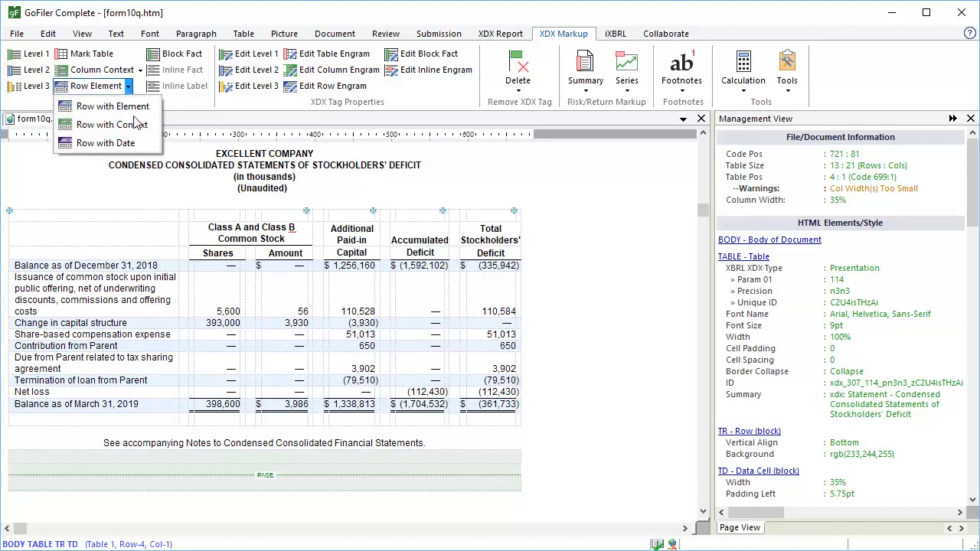
click(139, 143)
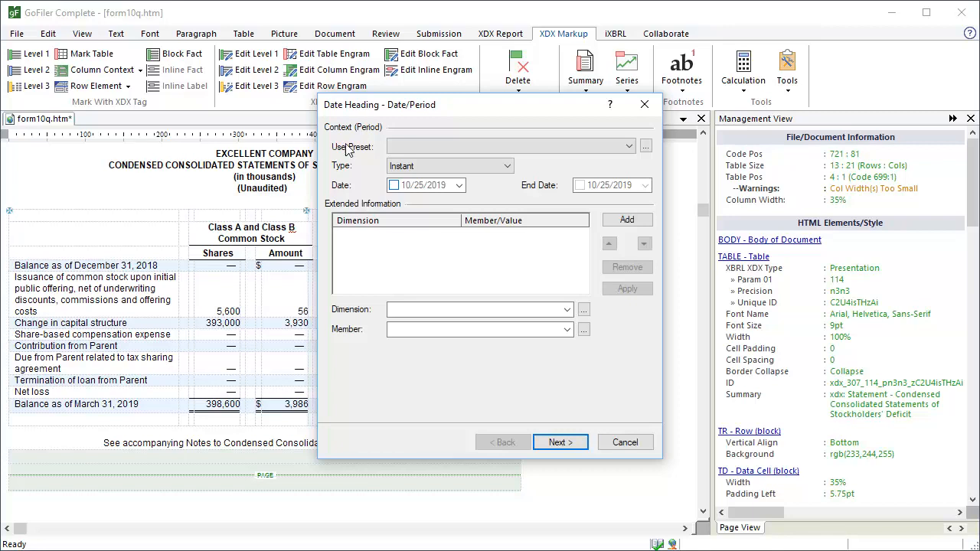
click(630, 146)
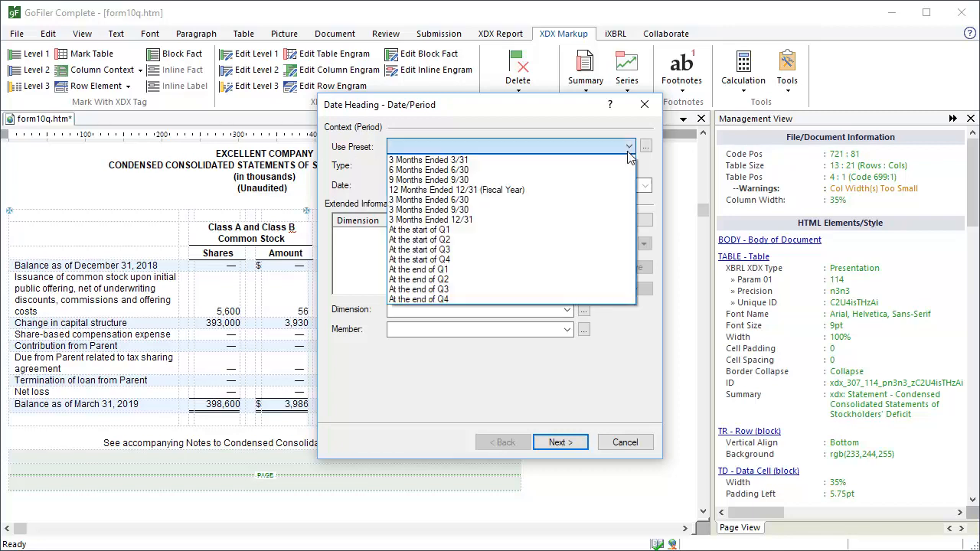
click(625, 160)
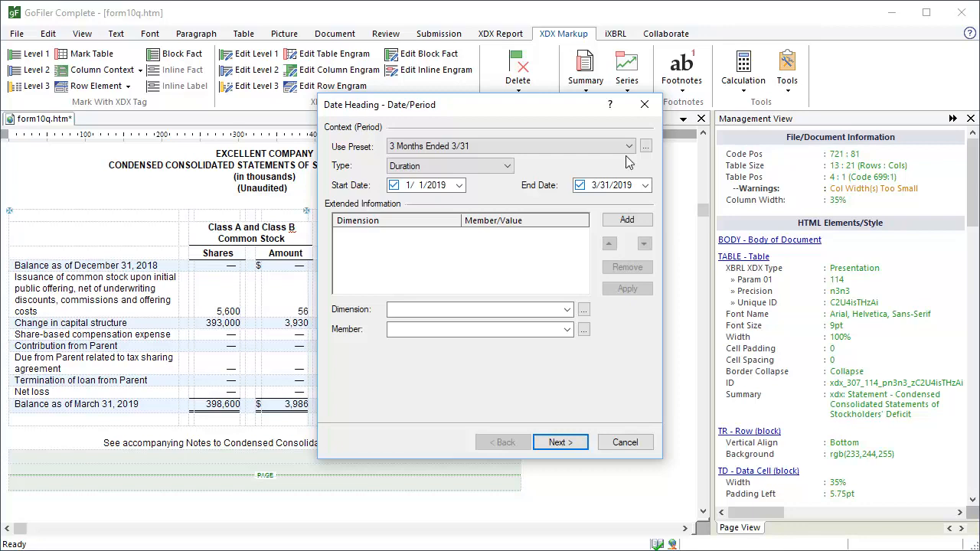
click(573, 441)
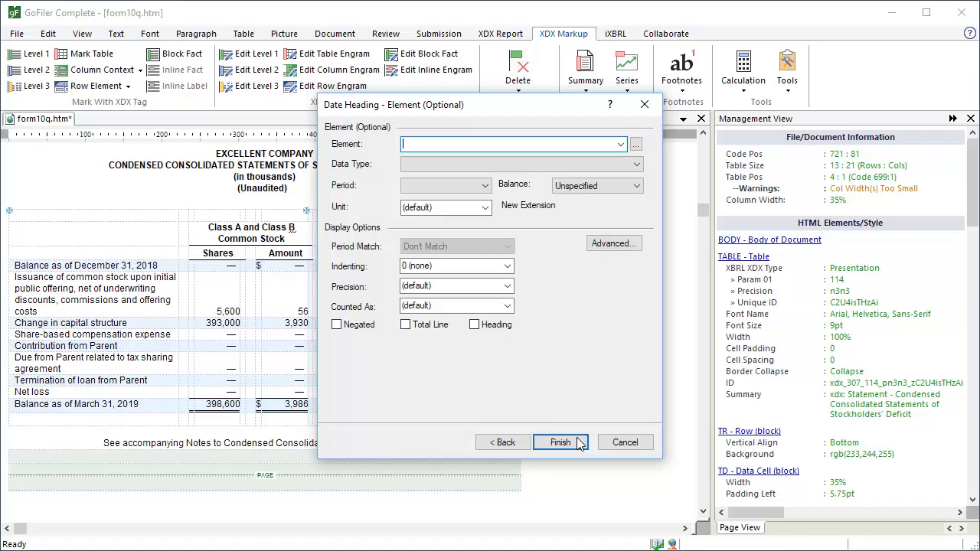
- Assign the StockholdersEquity element to the date row with period match Beginning, and finish the date heading
text(StockholdersEquity)
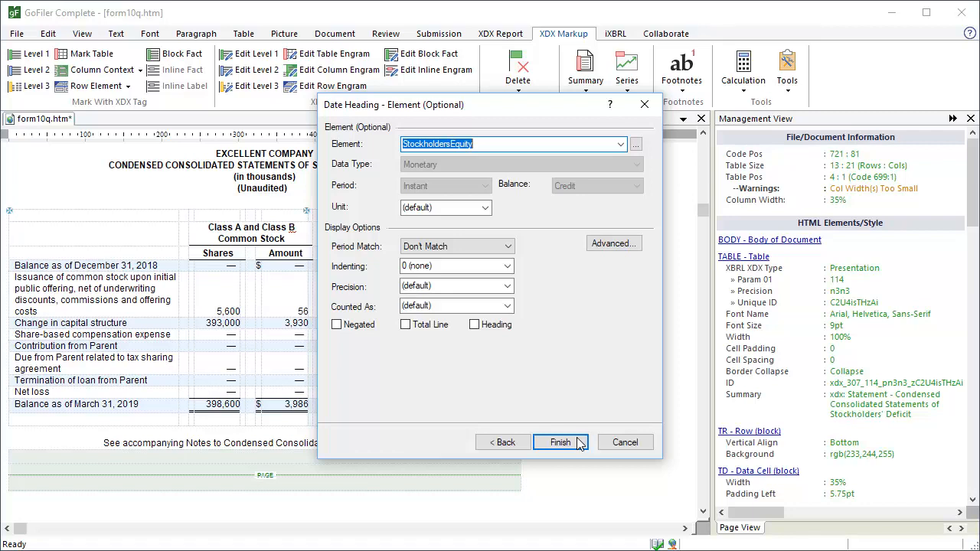
click(508, 247)
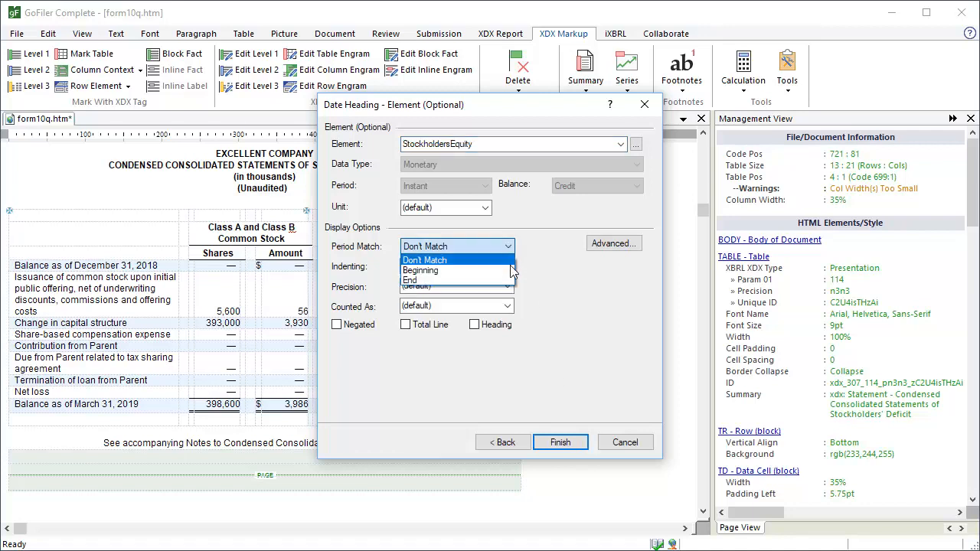
click(509, 269)
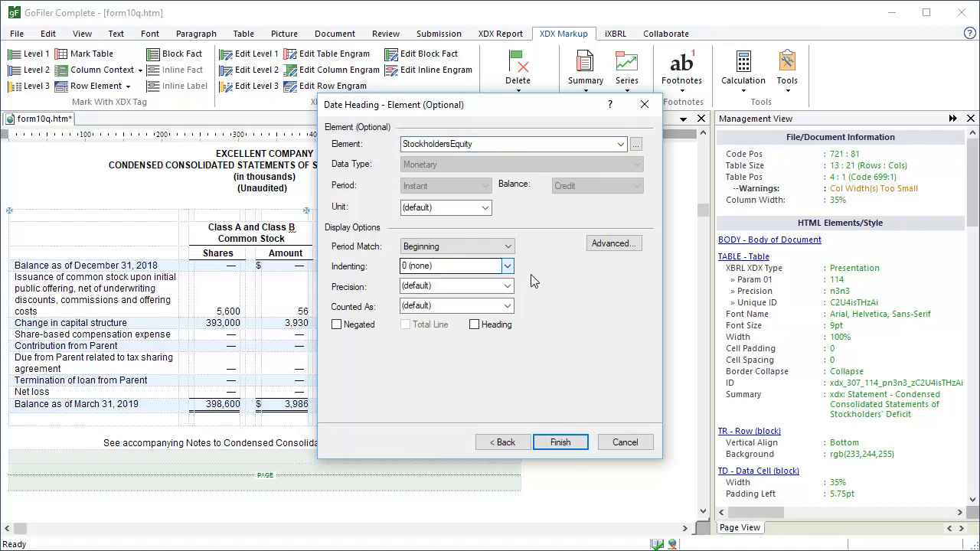
click(557, 445)
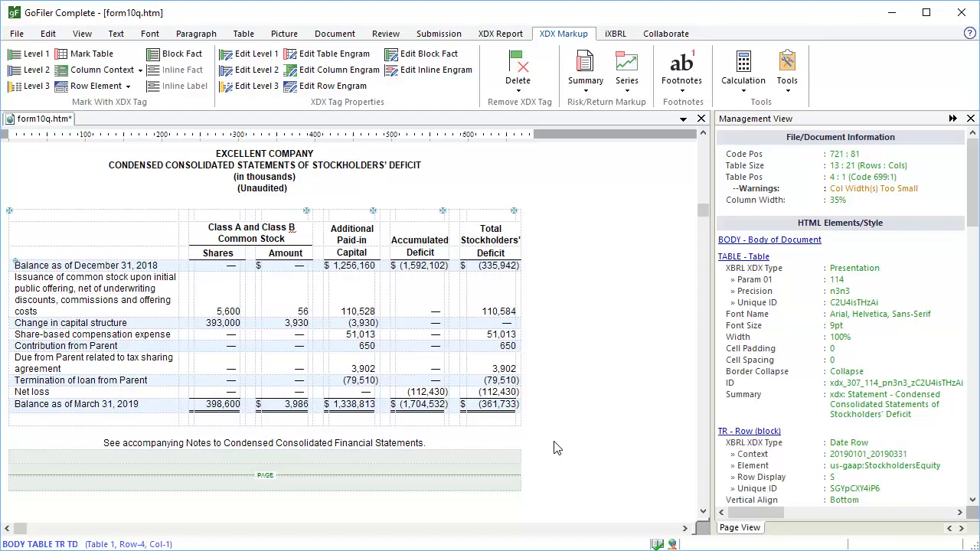
- Tag the Balance as of March 31, 2019 row with the StockholdersEquity element and period match End
click(140, 410)
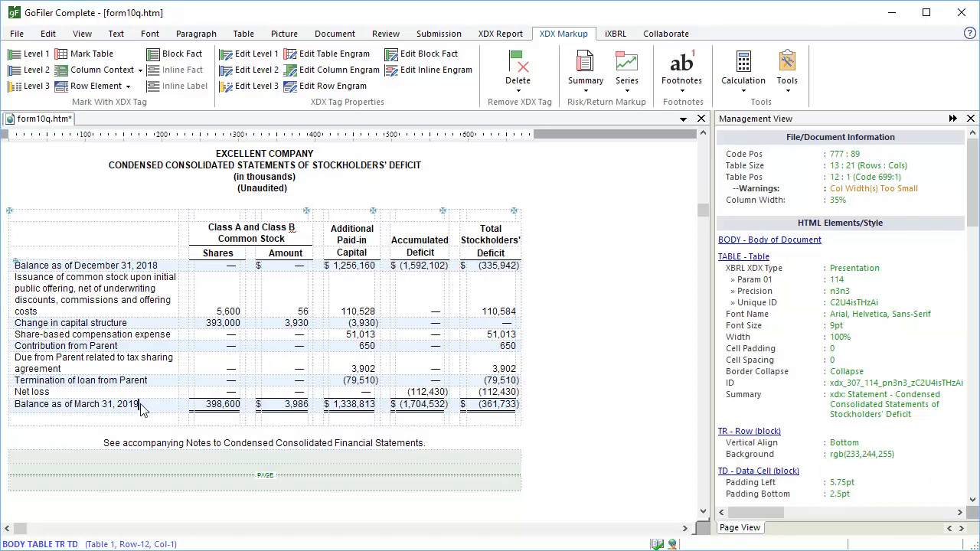
click(92, 85)
text(St)
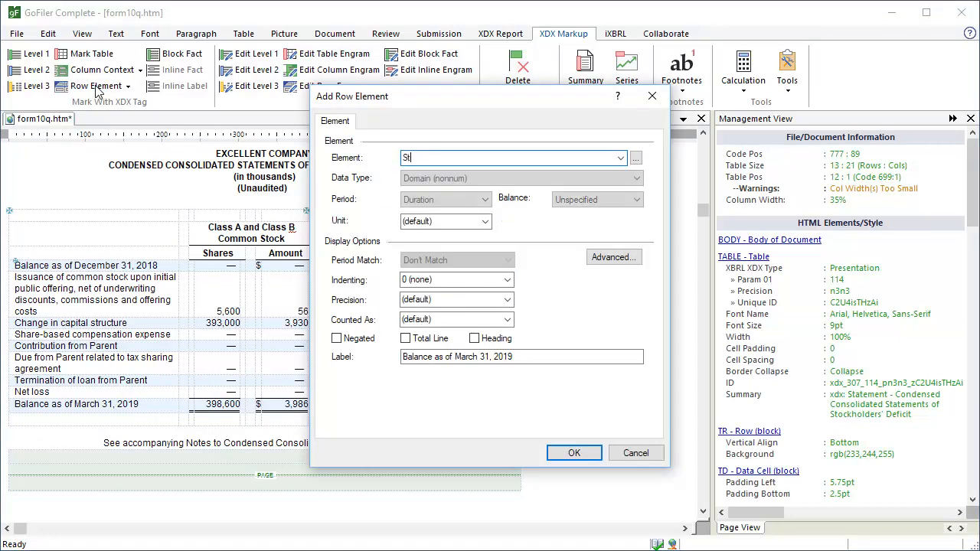
text(ockholdersEquity)
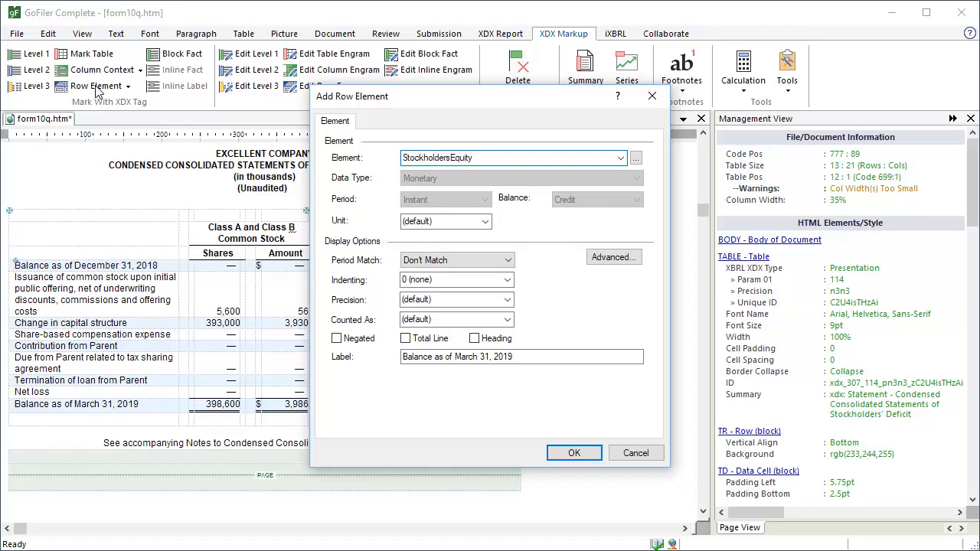
click(509, 261)
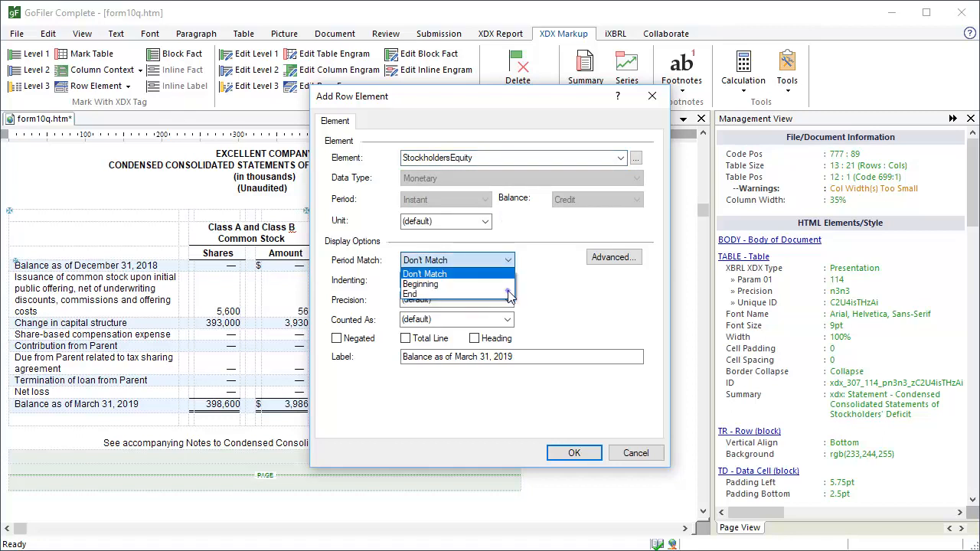
click(508, 294)
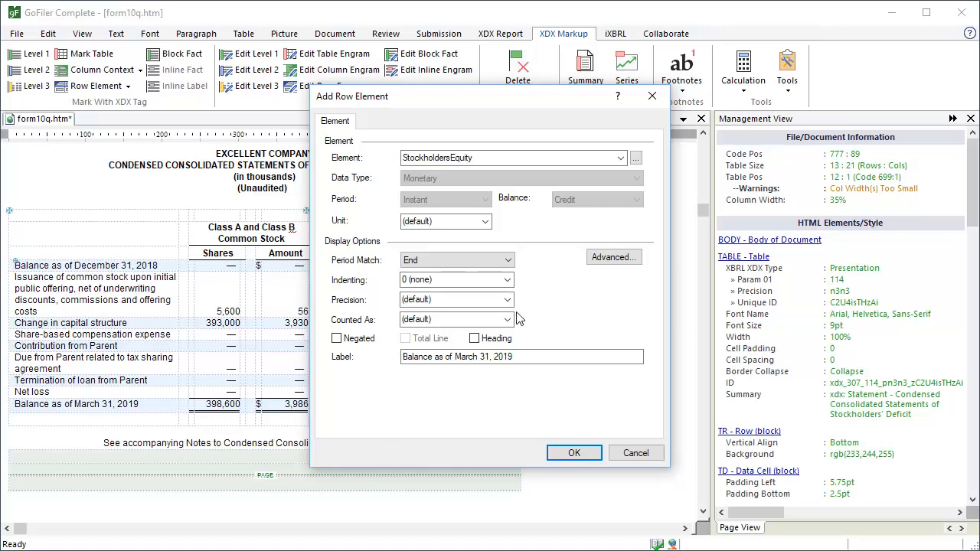
click(574, 453)
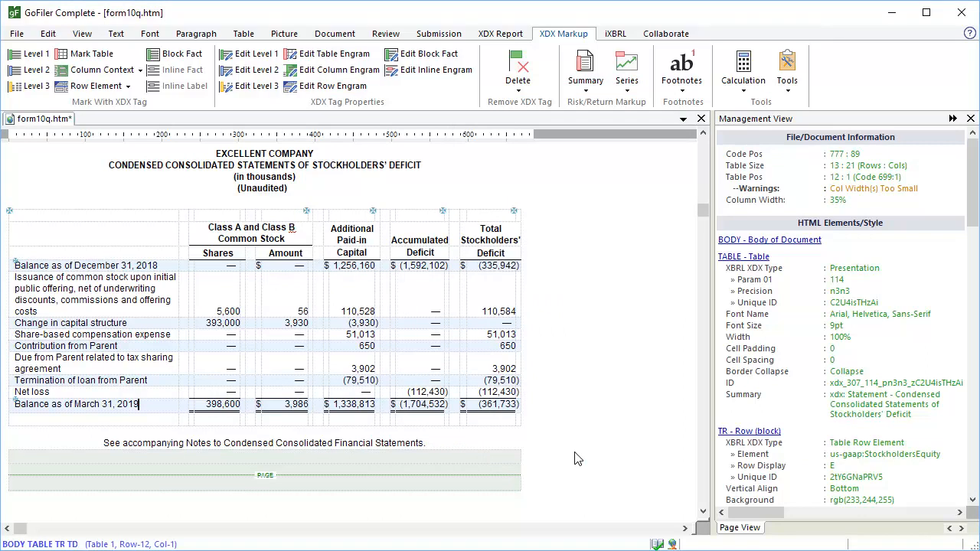
- Start a row element on the Issuance of common stock upon initial public offering row and search the element library for issuance common stock
key(Up)
key(Up)
key(Up)
key(Up)
key(Up)
key(Up)
key(Up)
key(Up)
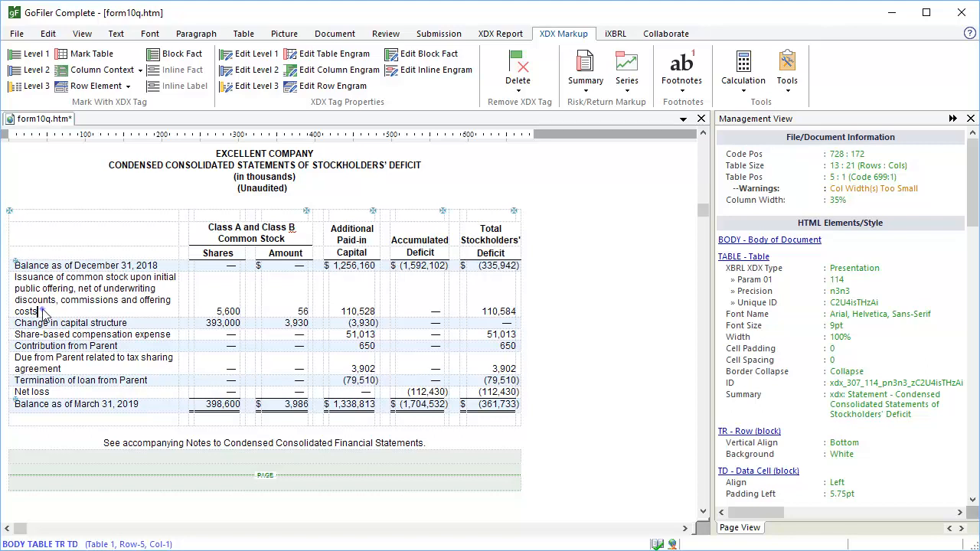
click(98, 86)
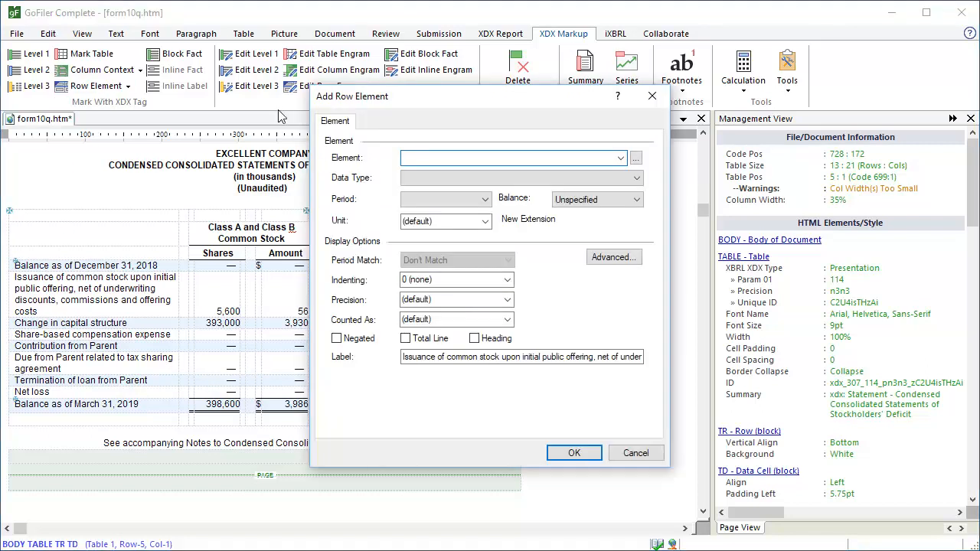
click(636, 159)
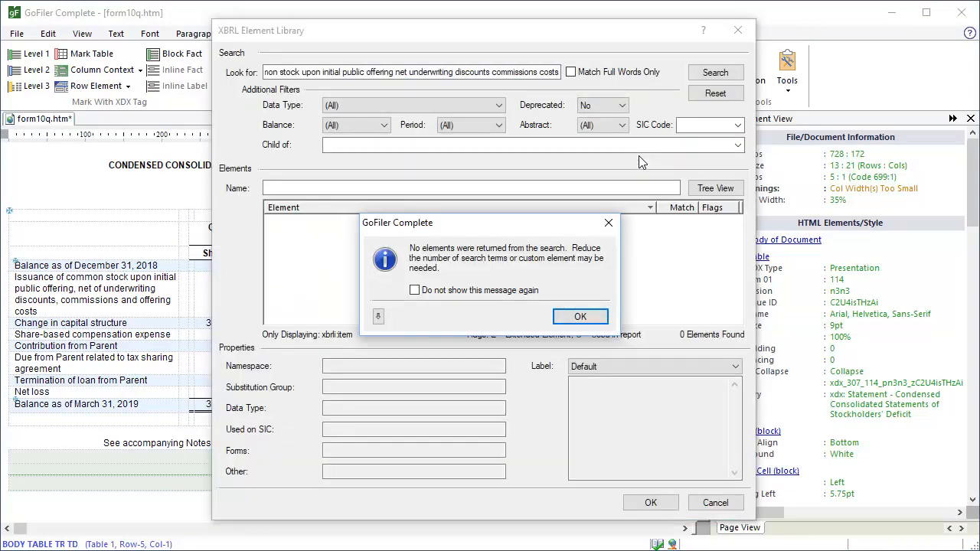
click(582, 316)
click(303, 72)
key(shift+End)
key(Delete)
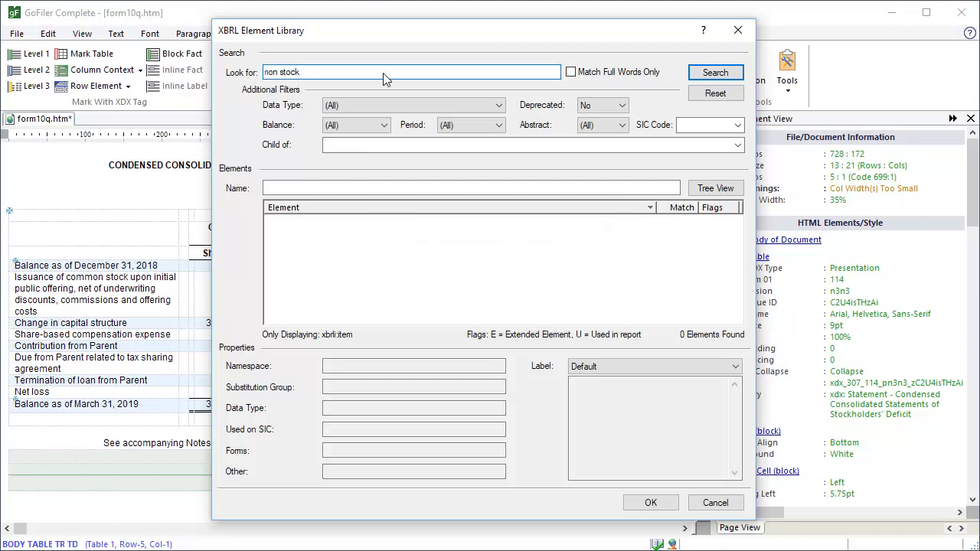
click(700, 74)
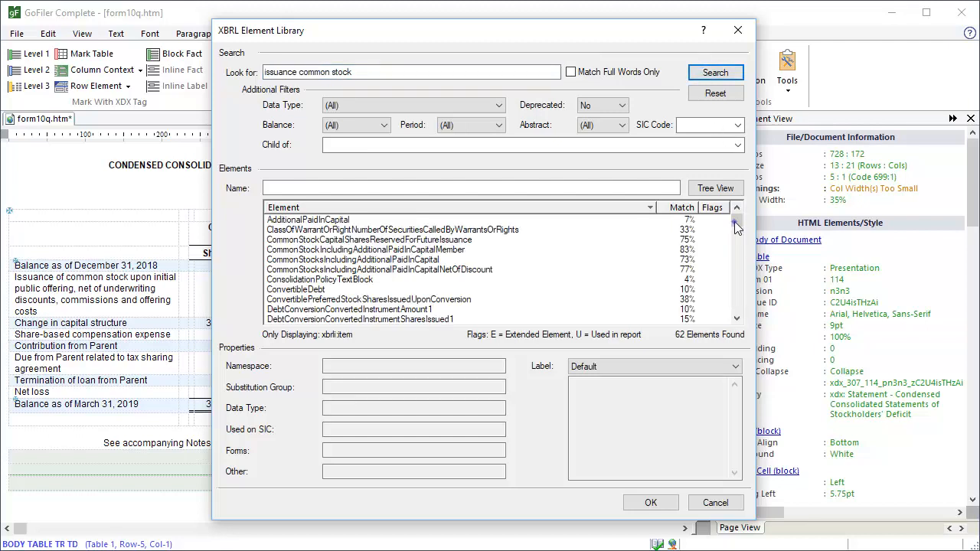
- Assign the StockIssuedDuringPeriodValueNewIssues element to the Issuance of common stock row and finish its row tag
drag(734, 222, 600, 301)
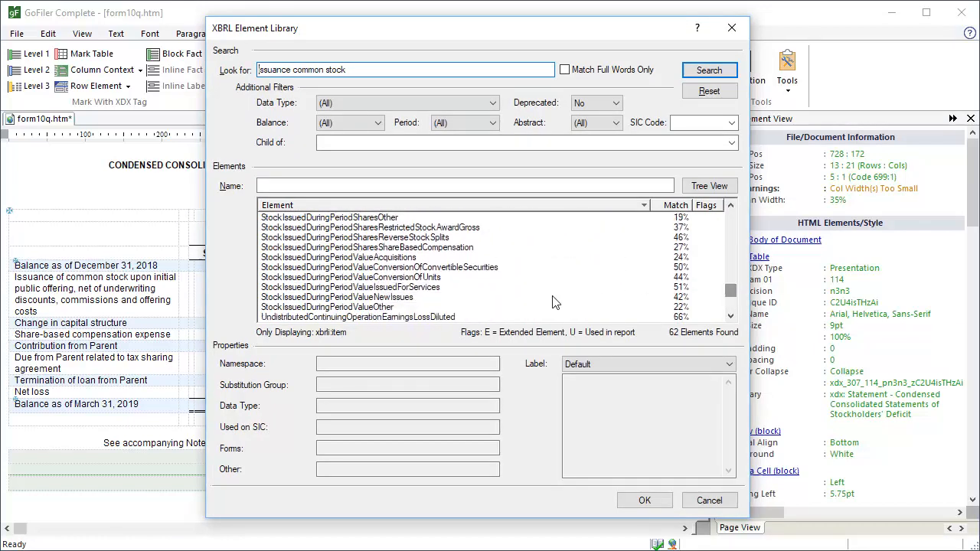
click(397, 297)
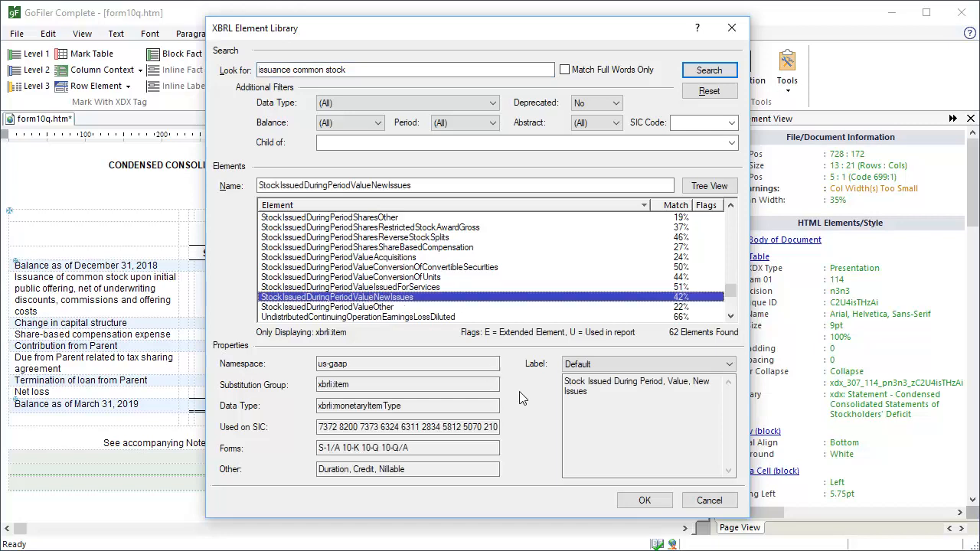
click(661, 501)
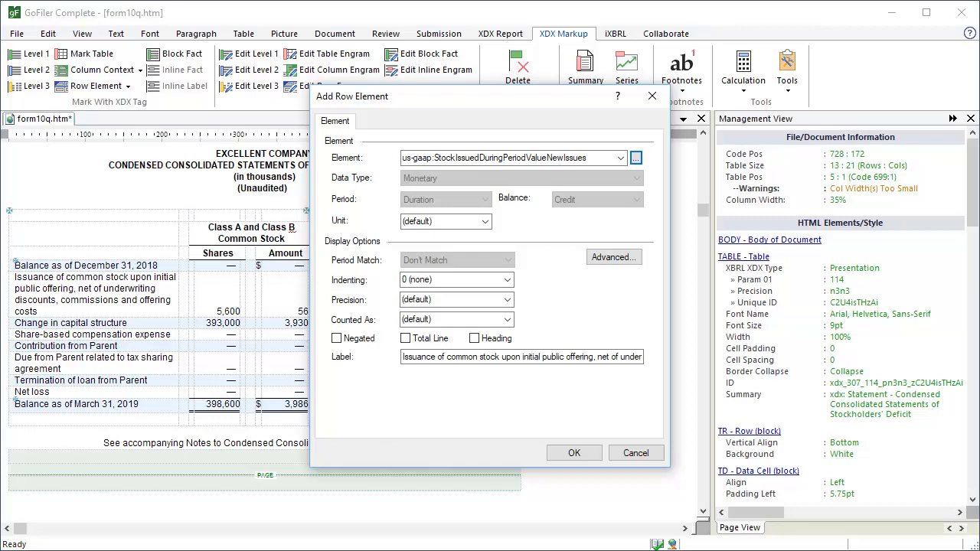
click(575, 453)
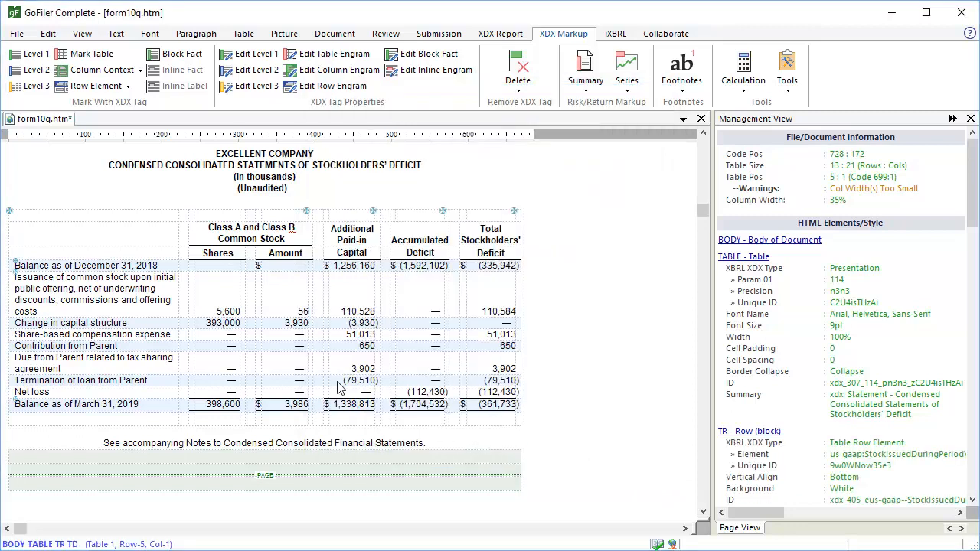
- Tag the Change in capital structure row with StockIssuedDuringPeriodValueConversionOfConvertibleSecurities, searching the element library for conversion of convertible securities
click(129, 325)
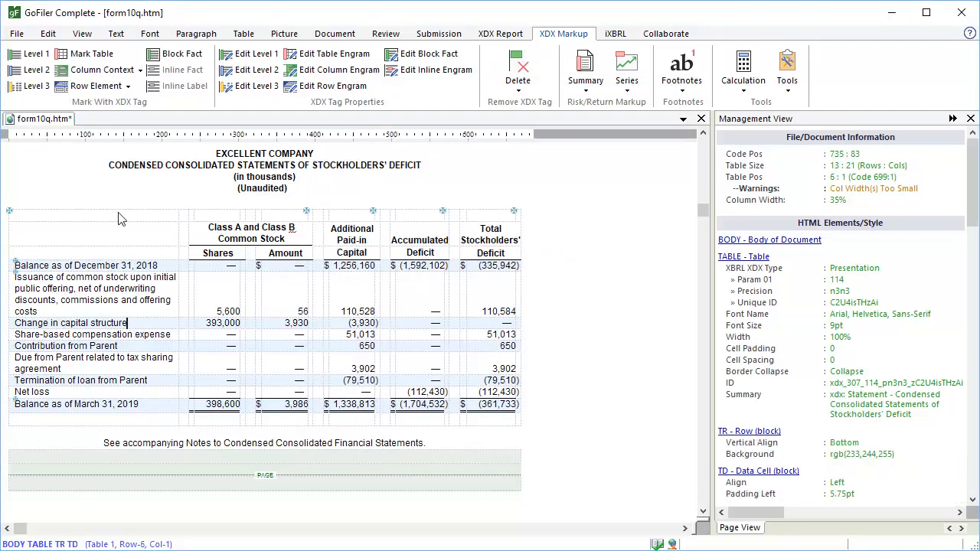
click(96, 86)
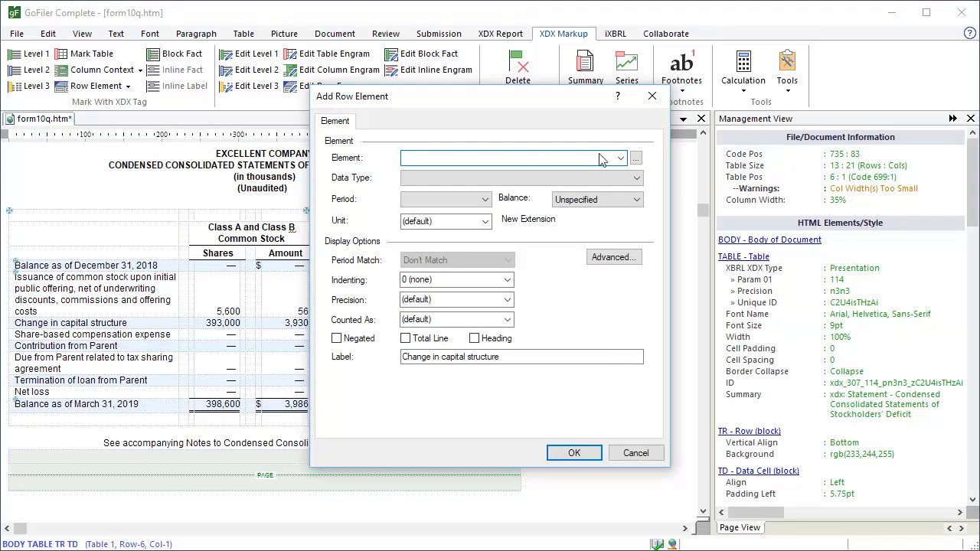
click(636, 158)
text(co)
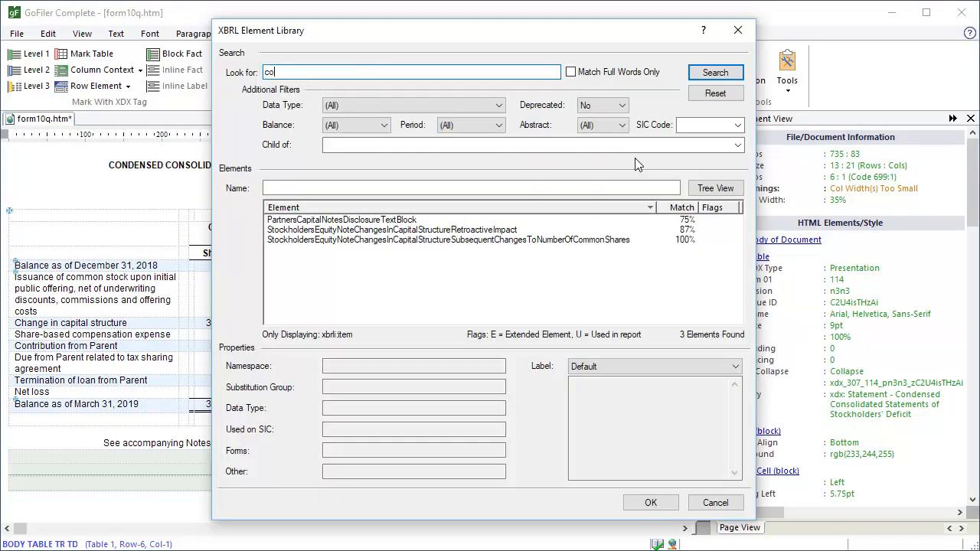
text(nversion of convertible securities)
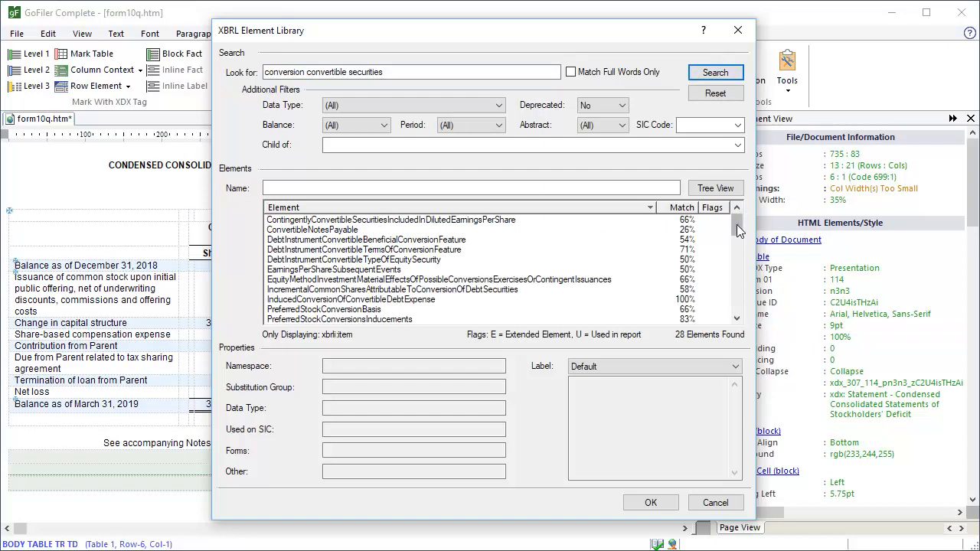
drag(737, 224, 736, 262)
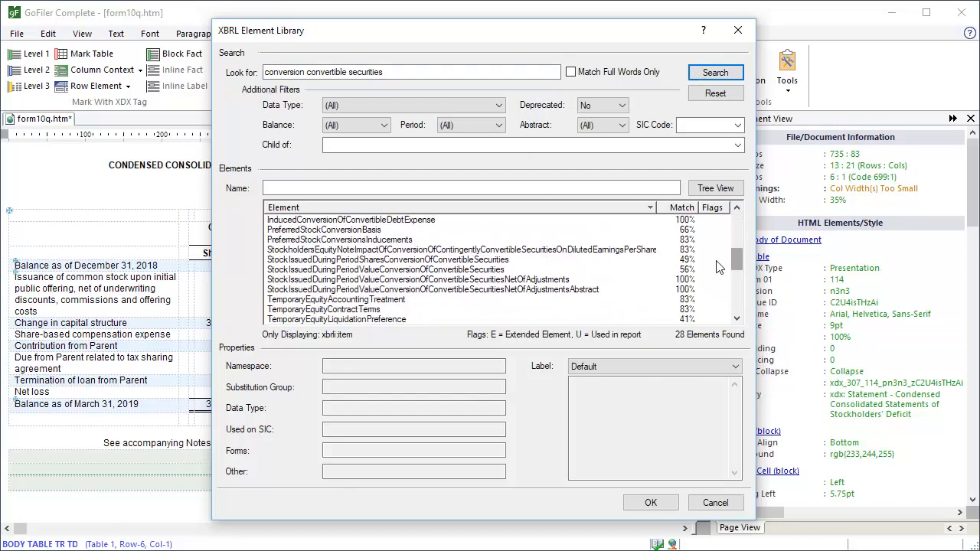
click(490, 272)
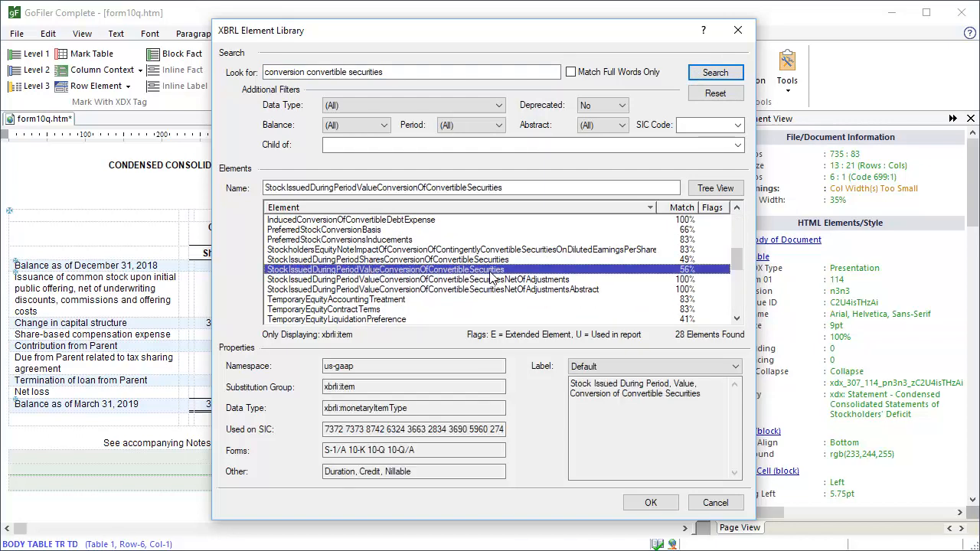
click(651, 503)
click(589, 454)
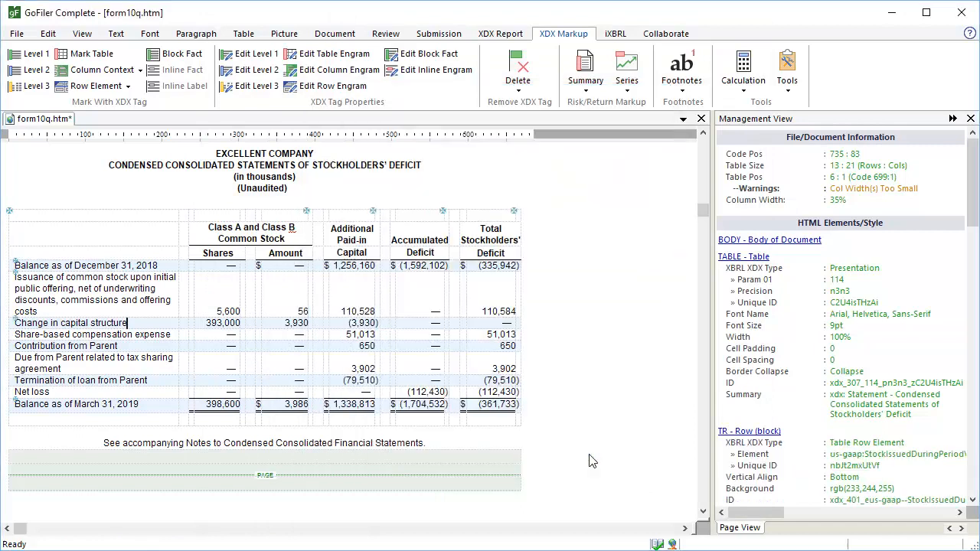
- Tag the Share-based compensation expense row with the AdjustmentsToAdditionalPaidInCapital element for share-based compensation stock options over the requisite service period
click(166, 339)
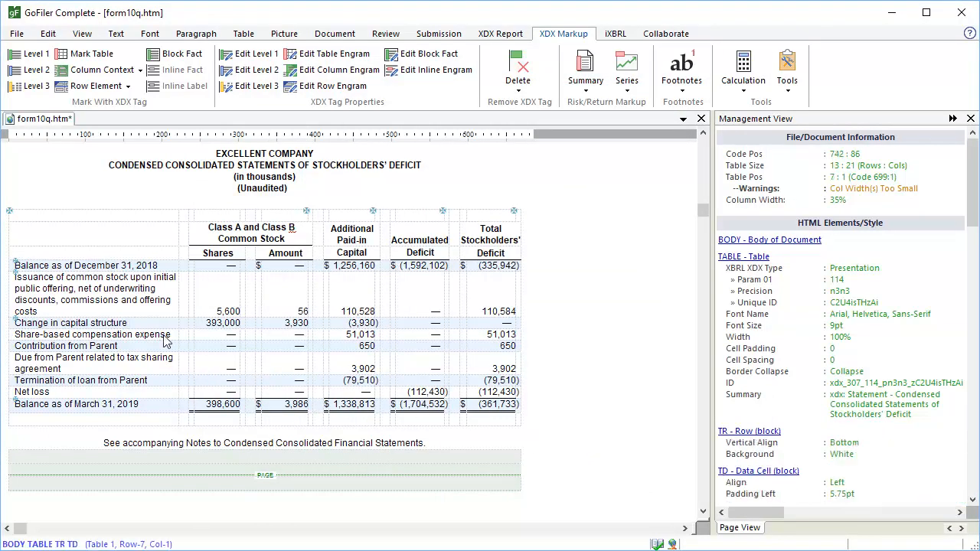
click(95, 87)
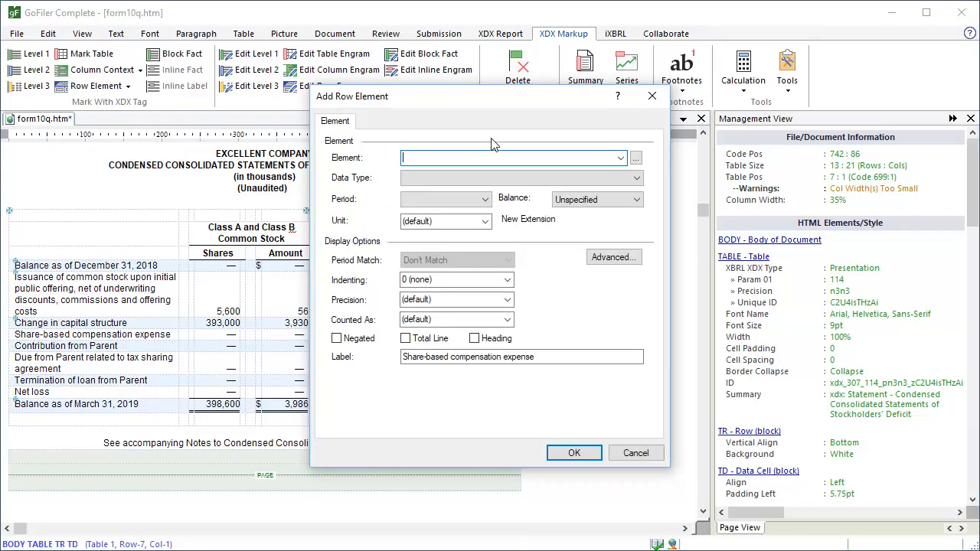
click(635, 157)
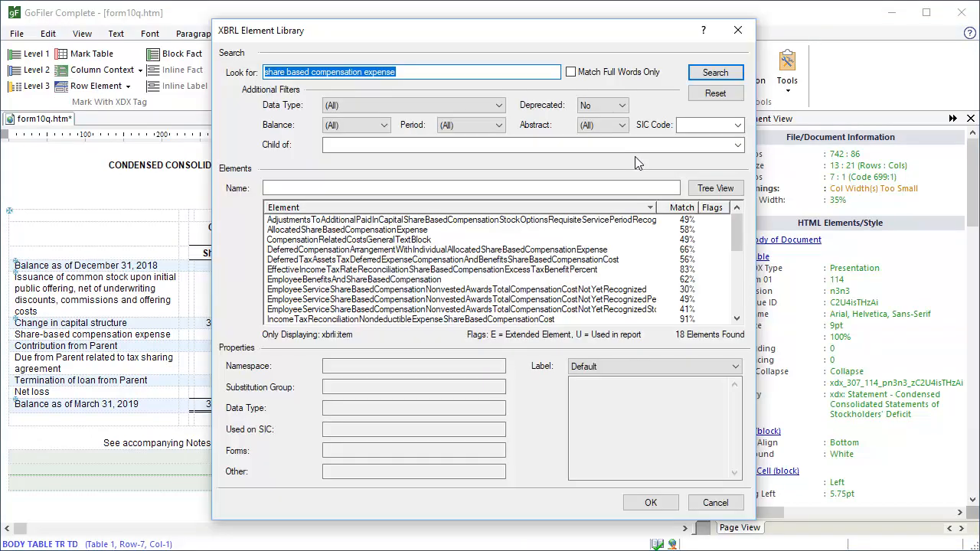
click(584, 222)
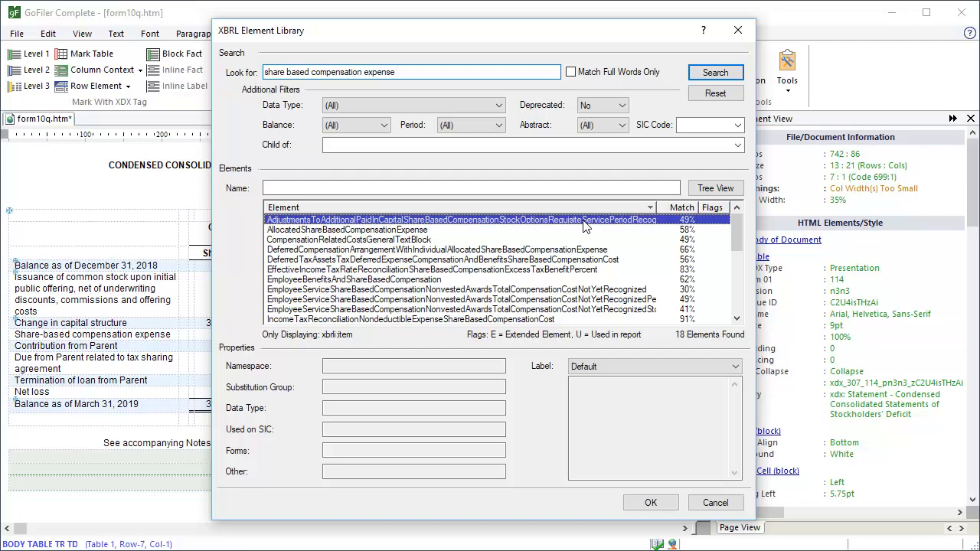
click(651, 503)
click(585, 453)
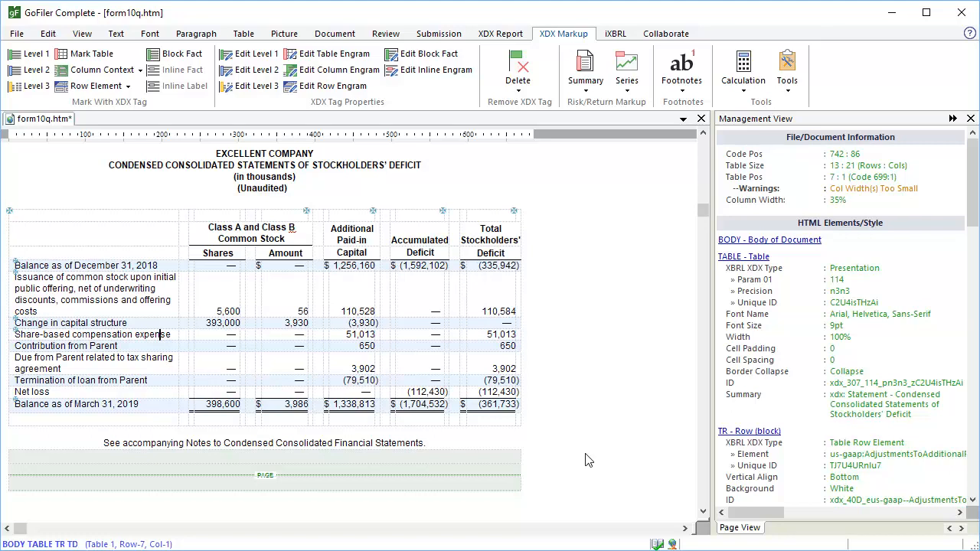
- Start a row element on the Contribution from Parent row with the custom element name AdjustmentsToAdditionalPaidInCapitalContributionFromParent
click(121, 350)
click(107, 90)
text(Adj)
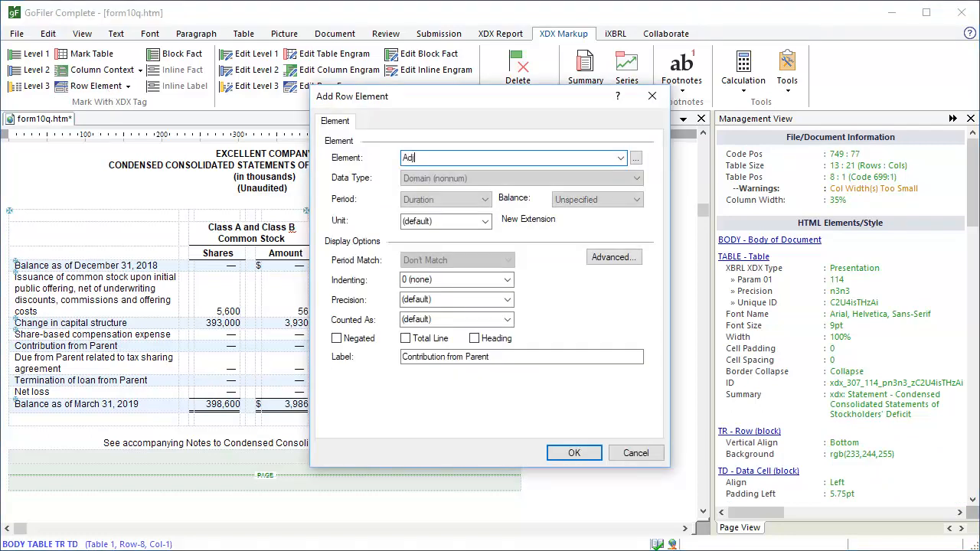
text(ustmentsToAdd)
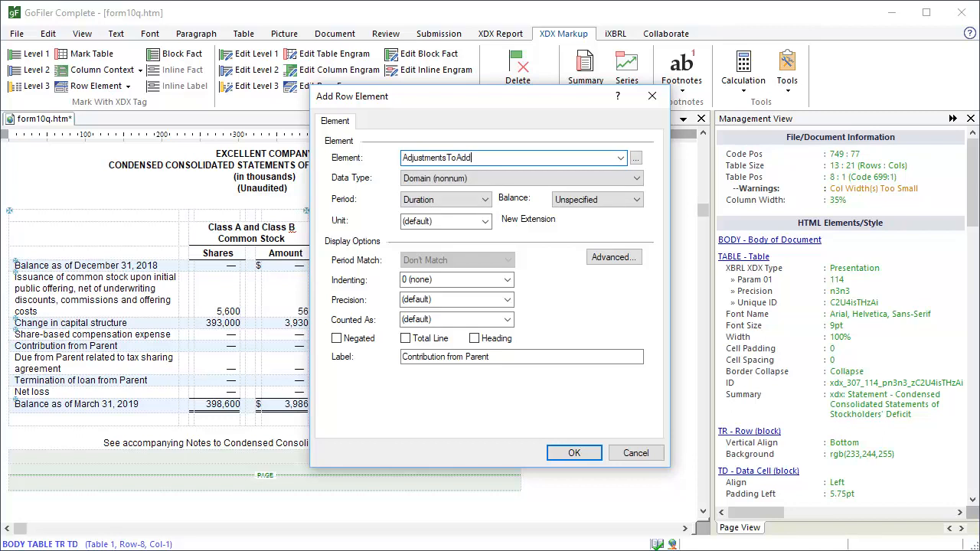
text(itionalPaidInCapitalContrib)
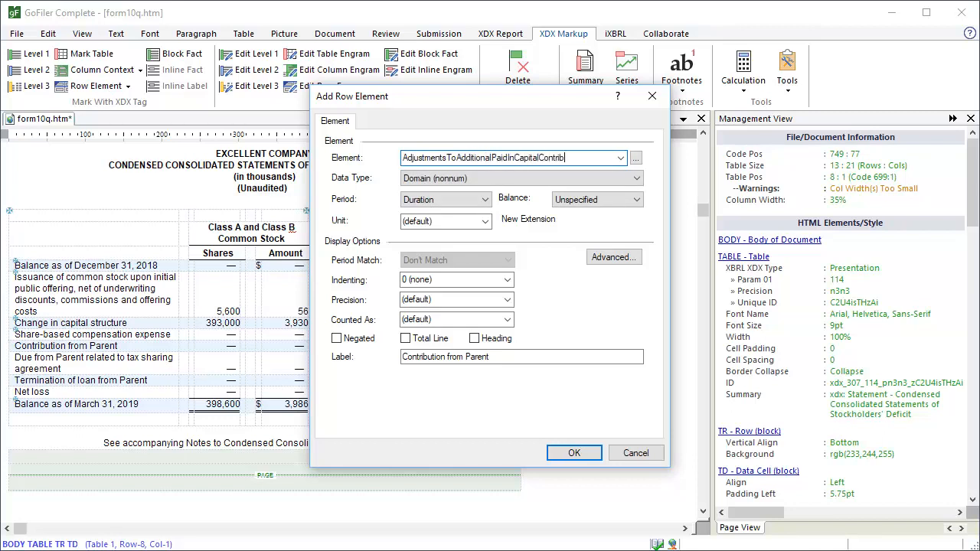
text(utionFromParent)
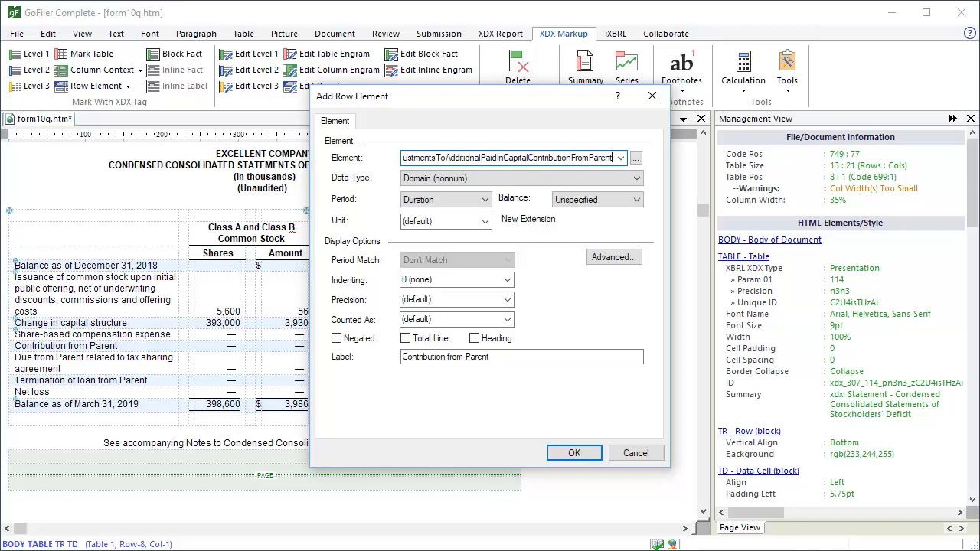
- Set the Contribution from Parent extension element to data type Monetary and balance Credit, and finish its row tag
click(638, 180)
drag(632, 377, 635, 208)
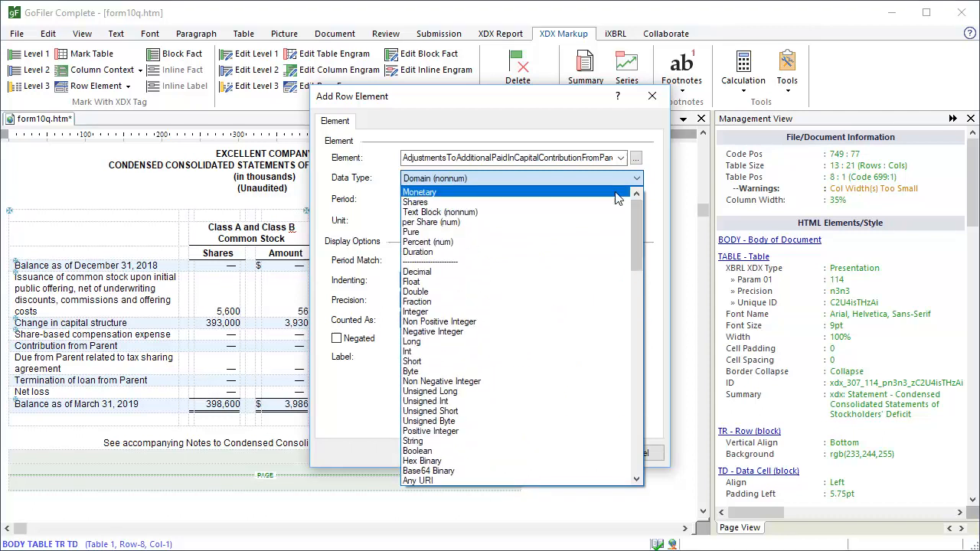
click(617, 193)
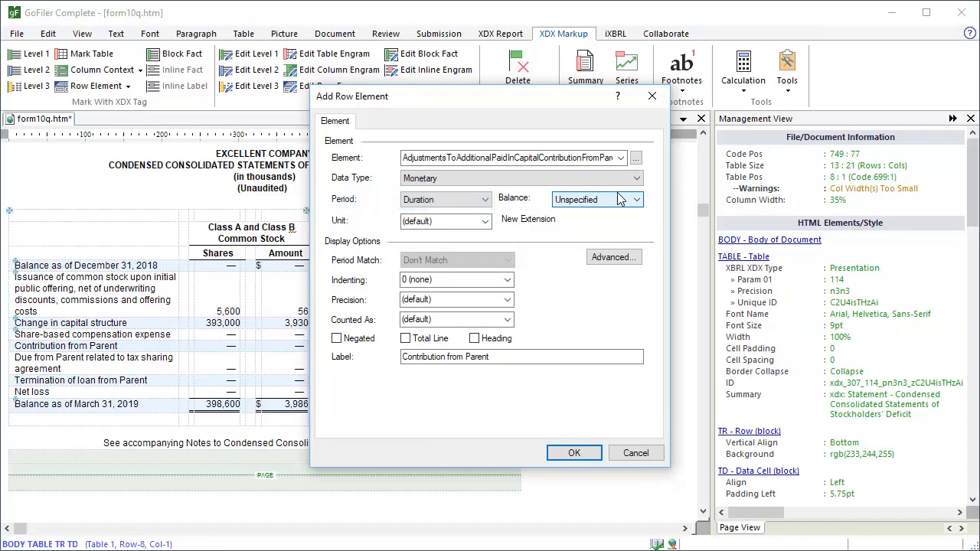
click(637, 200)
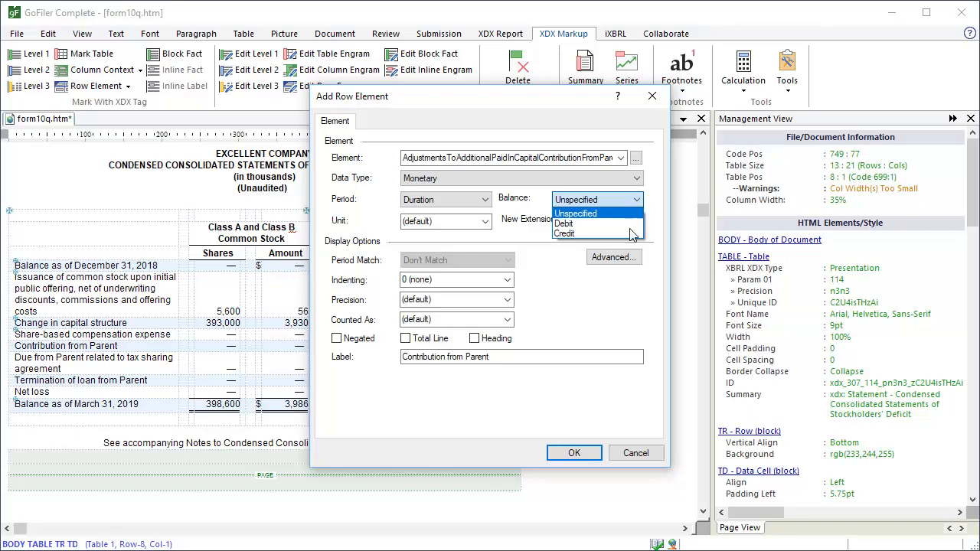
click(632, 234)
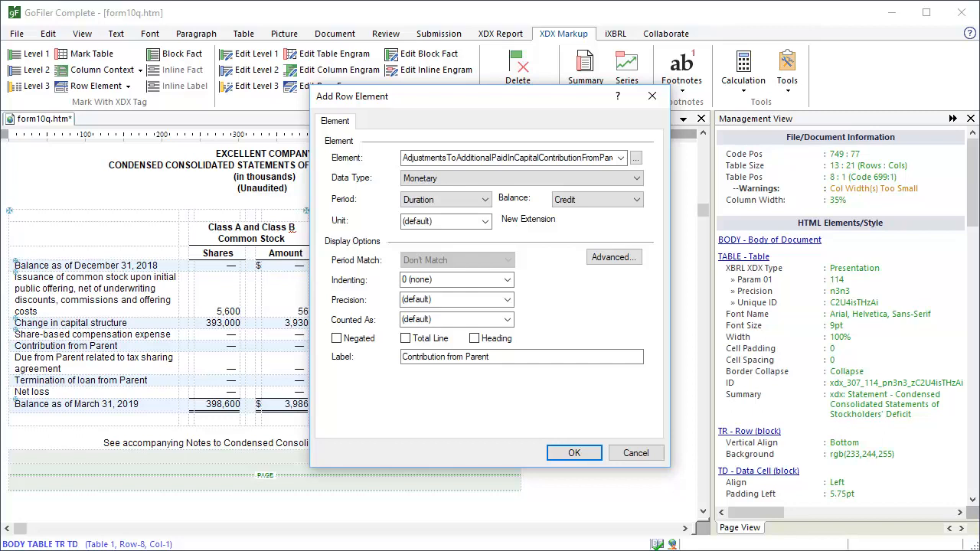
click(585, 454)
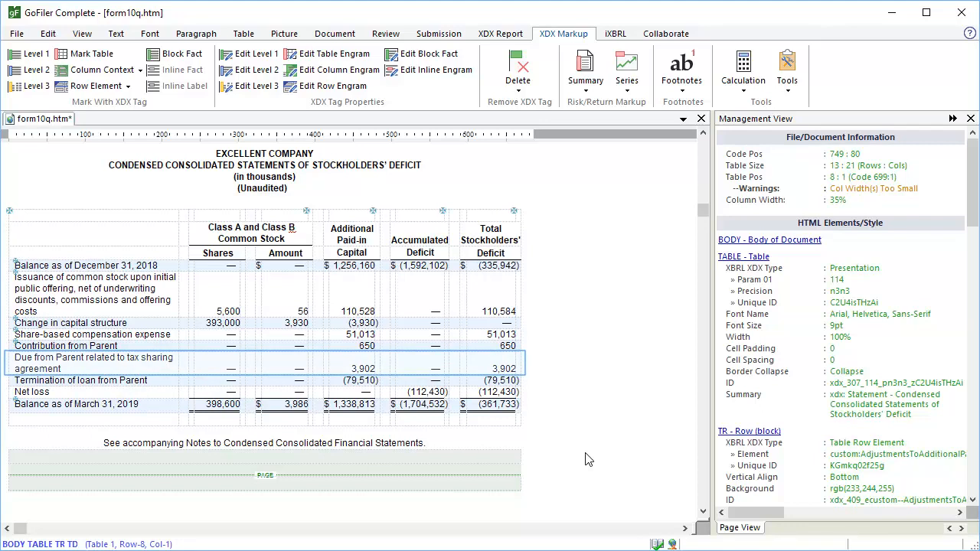
- Tag the Due from Parent related to tax sharing agreement row with custom element AdjustmentsToAdditionalPaidInCapitalTaxSharingAgreement, data type Monetary and balance Credit
key(Down)
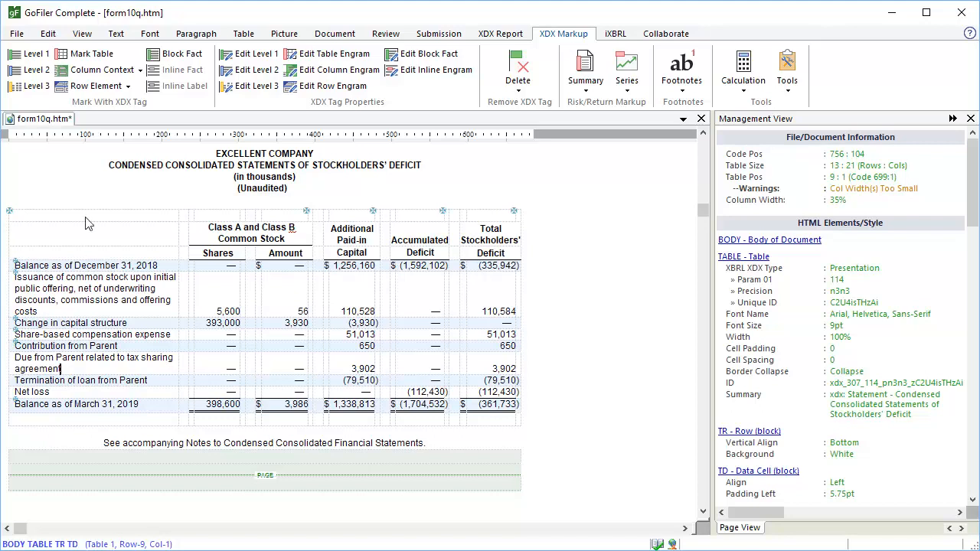
click(95, 86)
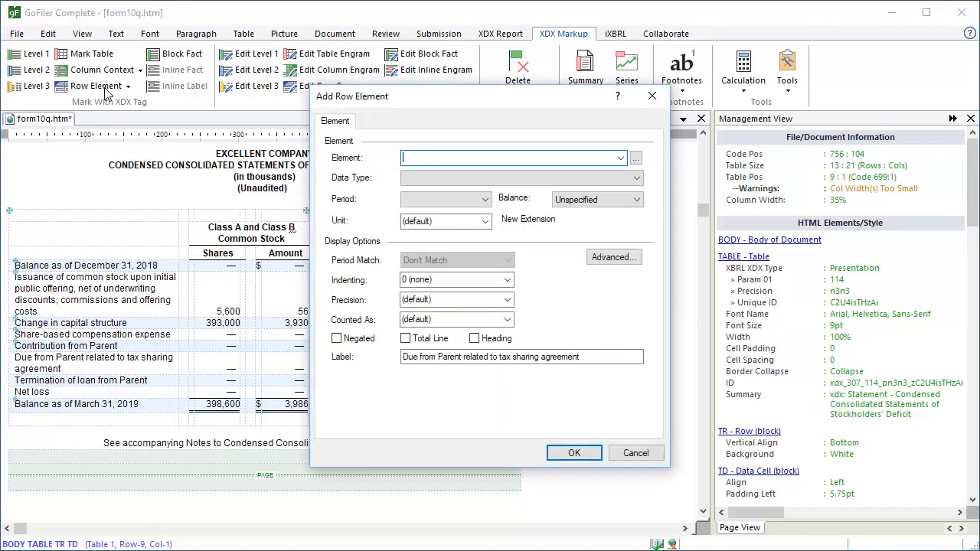
text(AdjustmentsToAdditionalPaidInCapitalTaxSharingAgreeme)
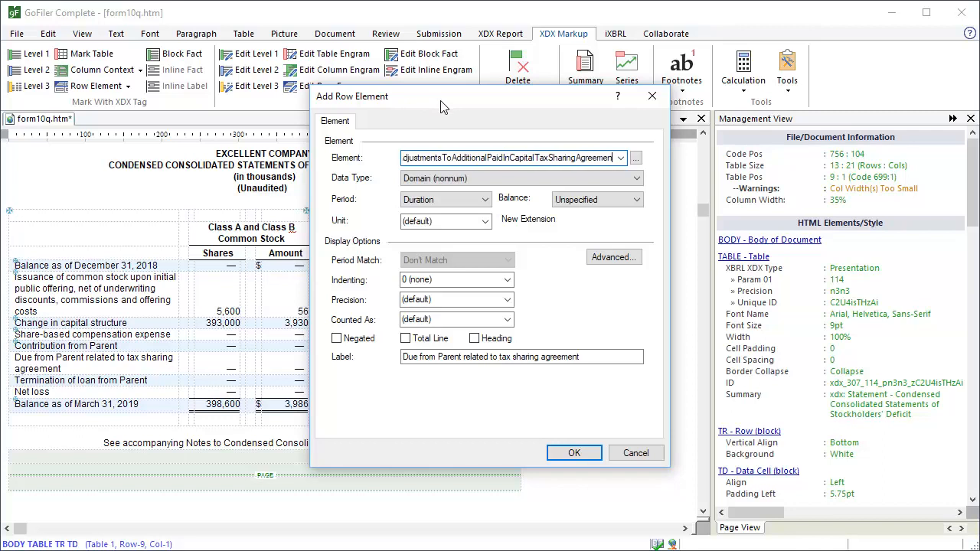
click(637, 179)
drag(635, 378, 637, 213)
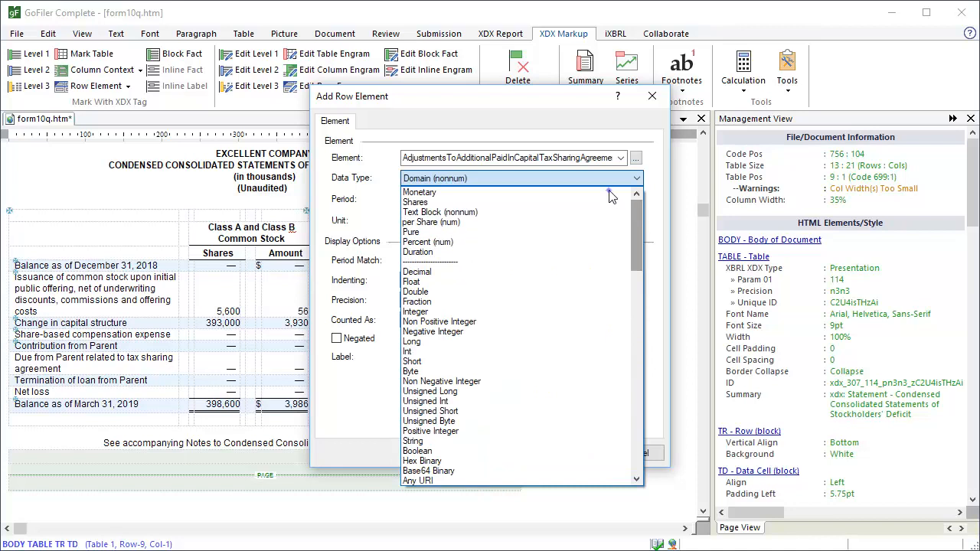
click(611, 192)
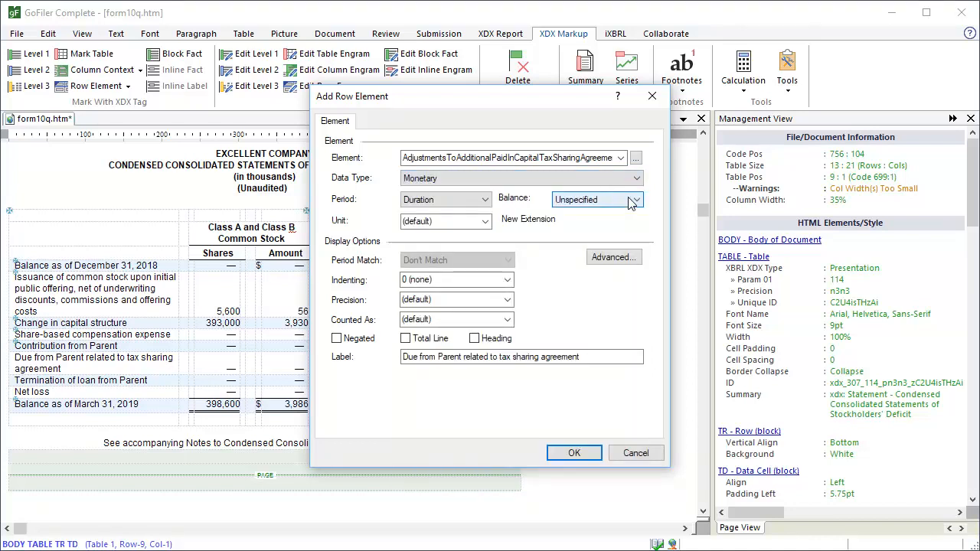
click(637, 200)
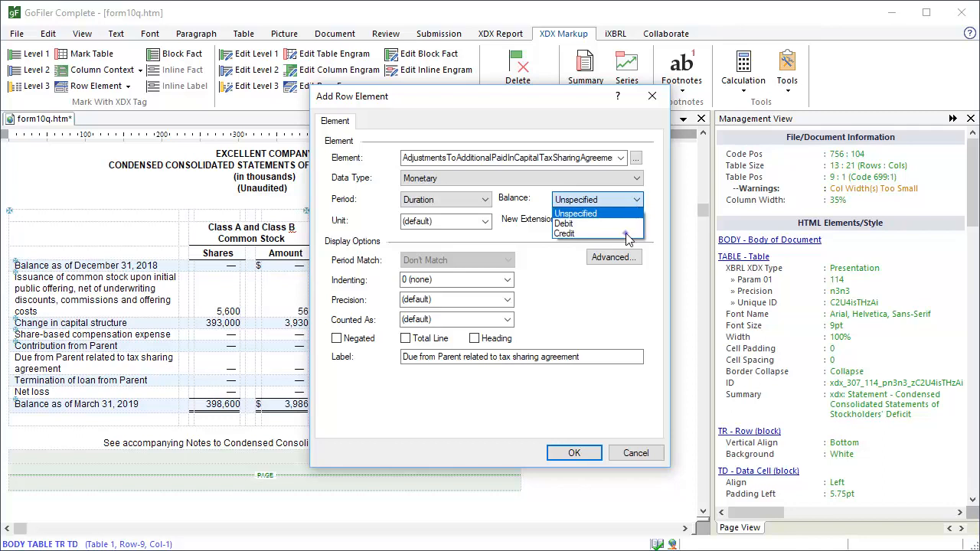
click(628, 233)
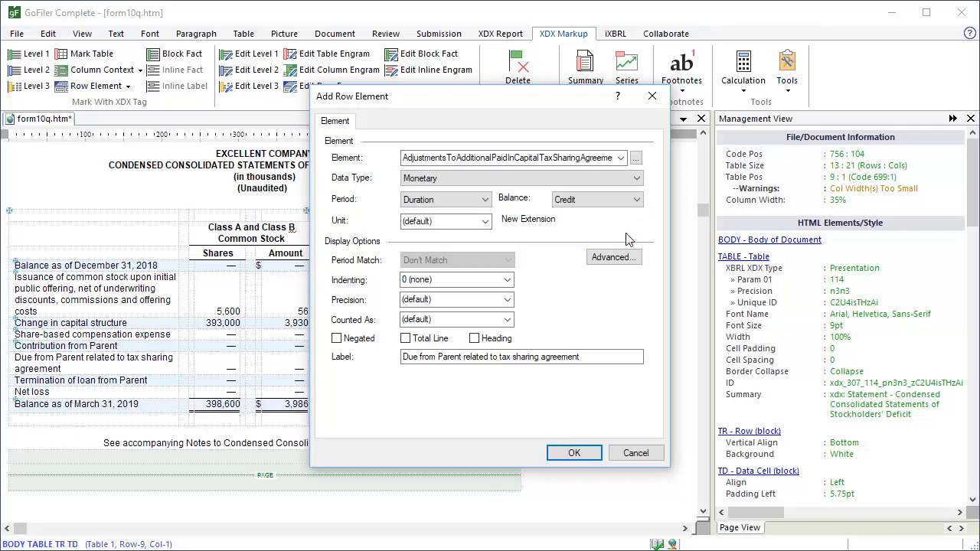
click(575, 453)
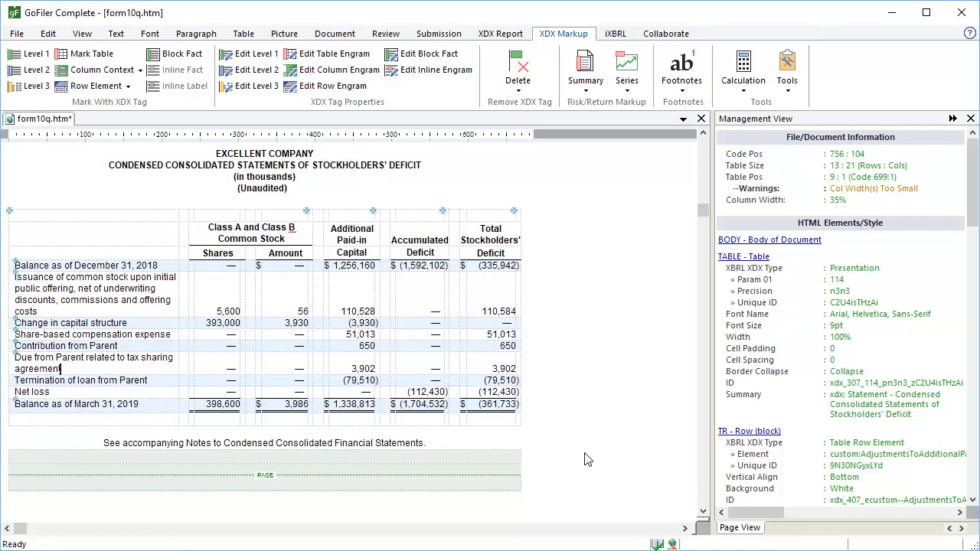
- Tag the Termination of loan from Parent row with custom element AdjustmentsToAdditionalPaidInCapitalTerminationOfIntercompanyLoan, data type Monetary and balance Credit
click(149, 382)
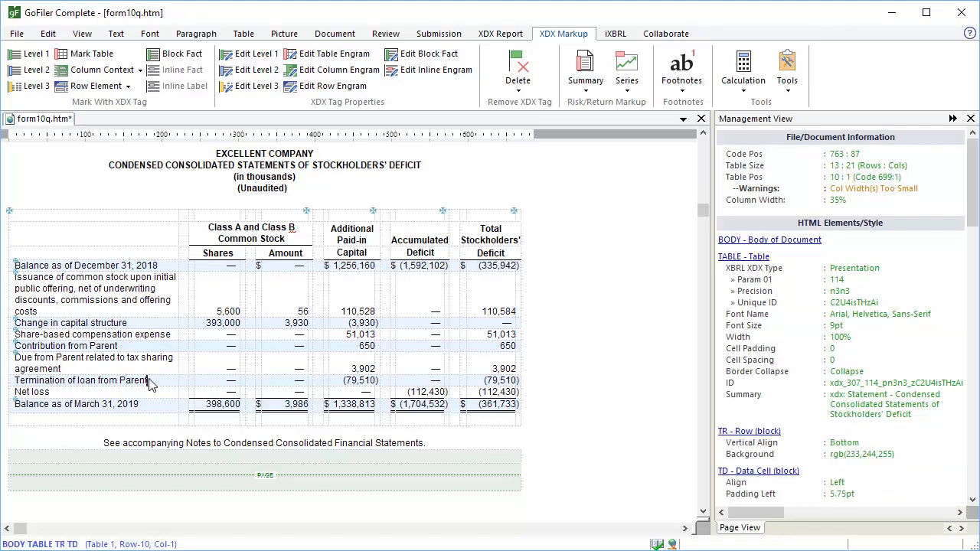
click(115, 89)
text(AdjustmentsT)
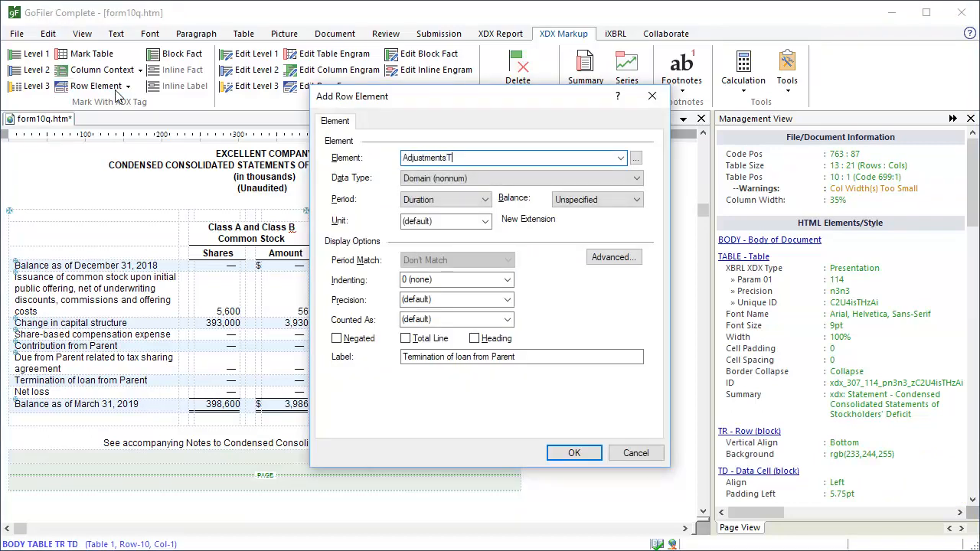
text(oAdditionalPaidInCapitalTer)
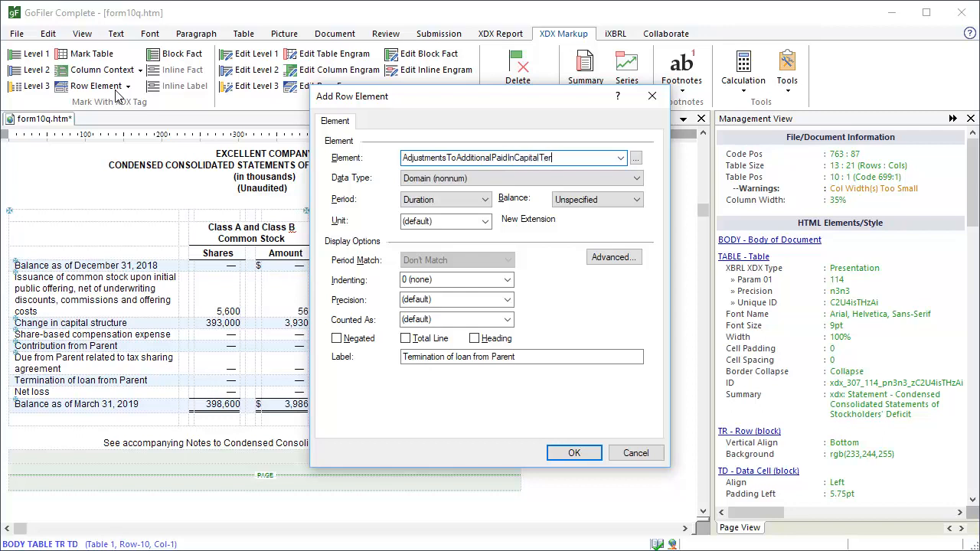
text(minationOfIntercompanyLoan)
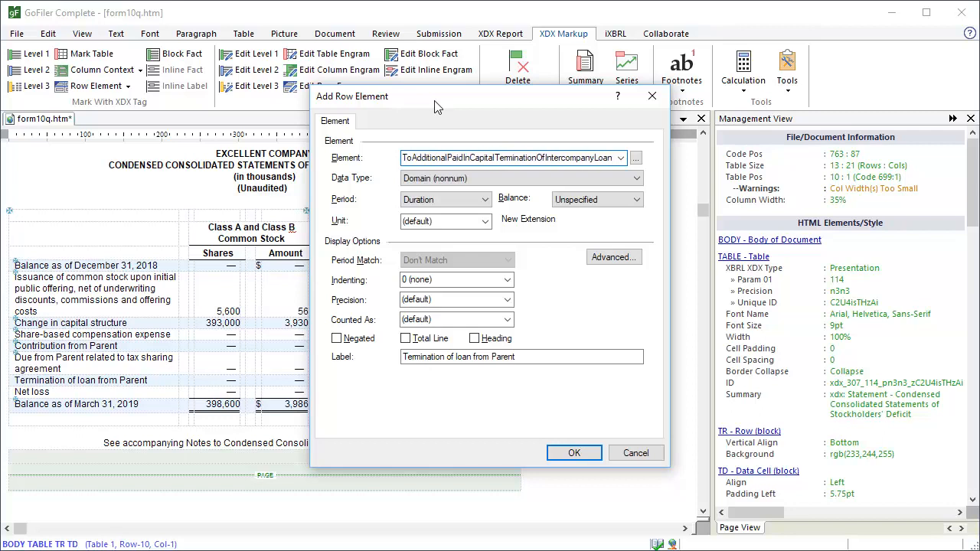
click(637, 177)
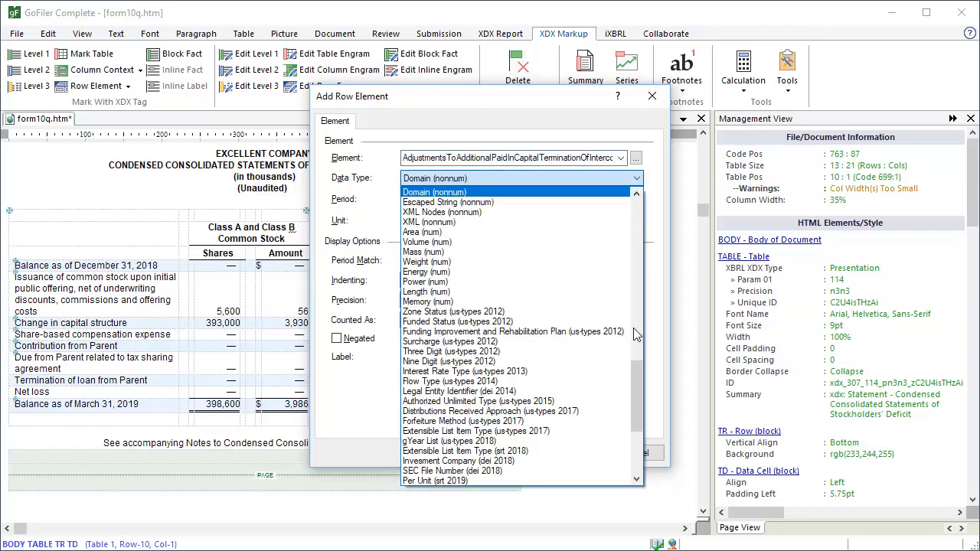
drag(633, 382, 636, 207)
click(611, 193)
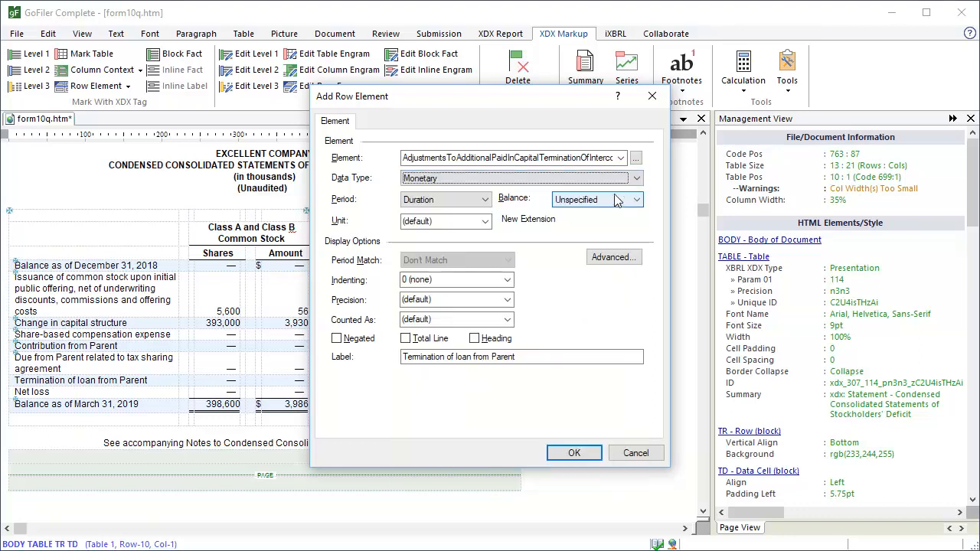
click(636, 200)
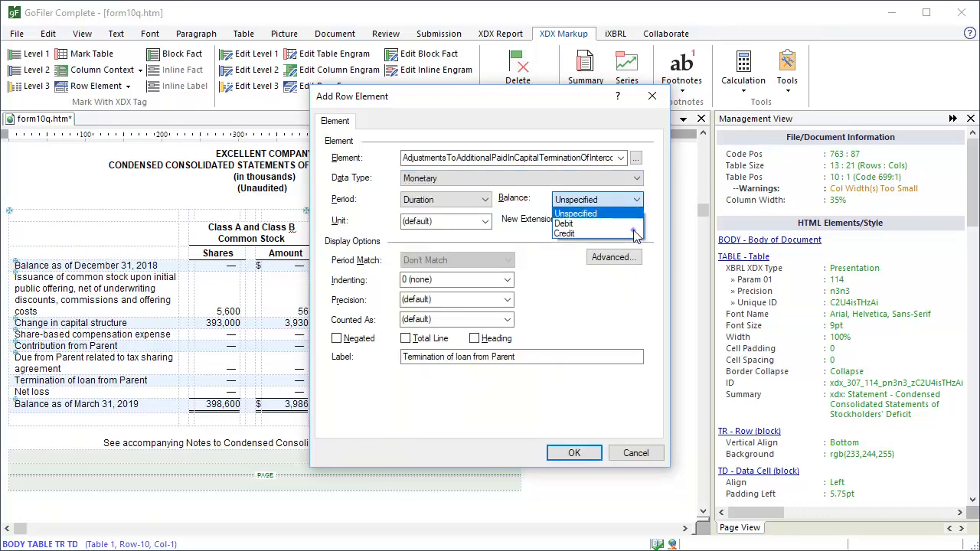
click(635, 233)
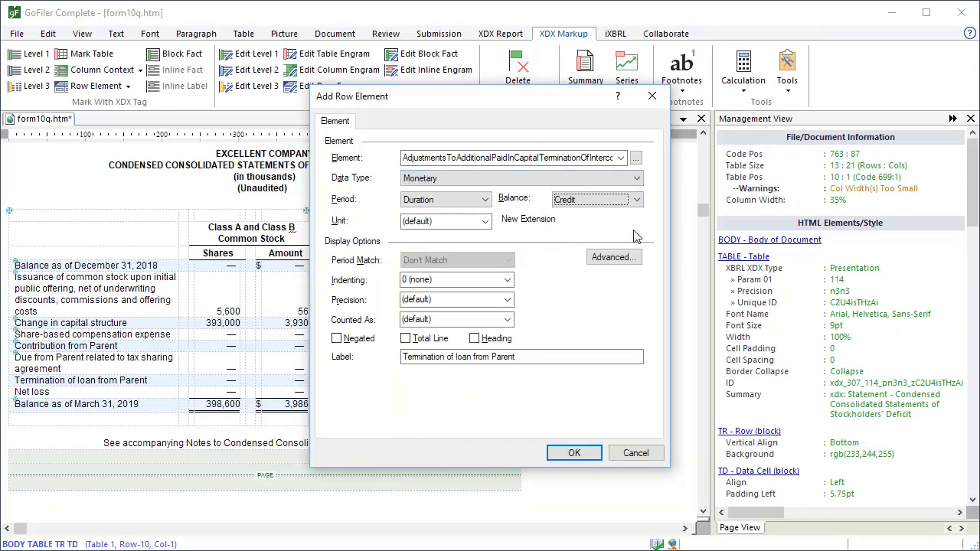
click(574, 453)
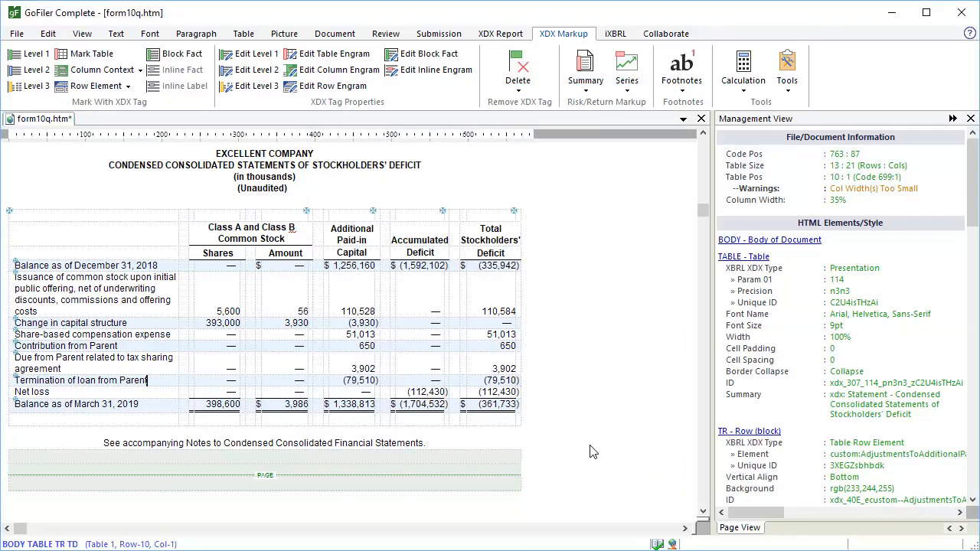
- Tag the Net loss row with the standard row element NetIncomeLoss
click(50, 393)
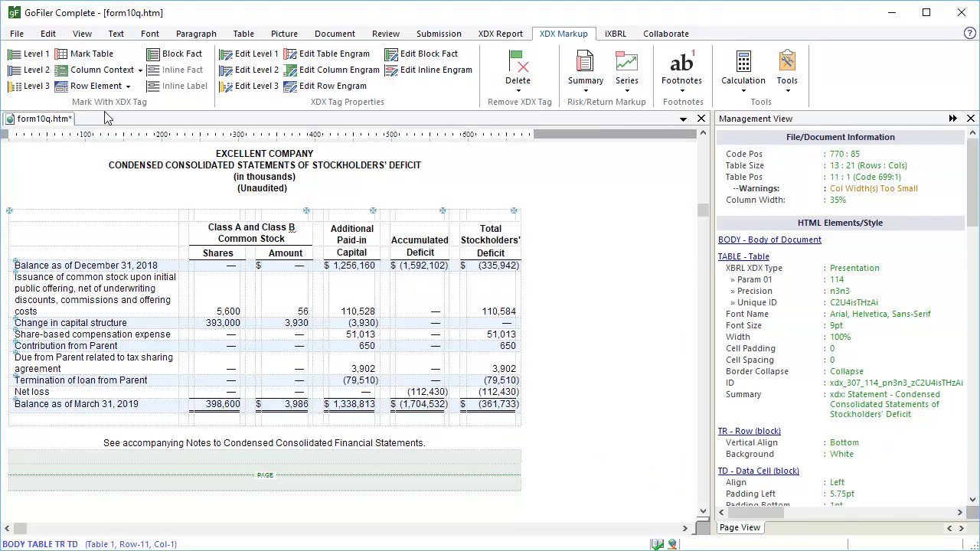
click(98, 86)
text(NetIncomeLoss)
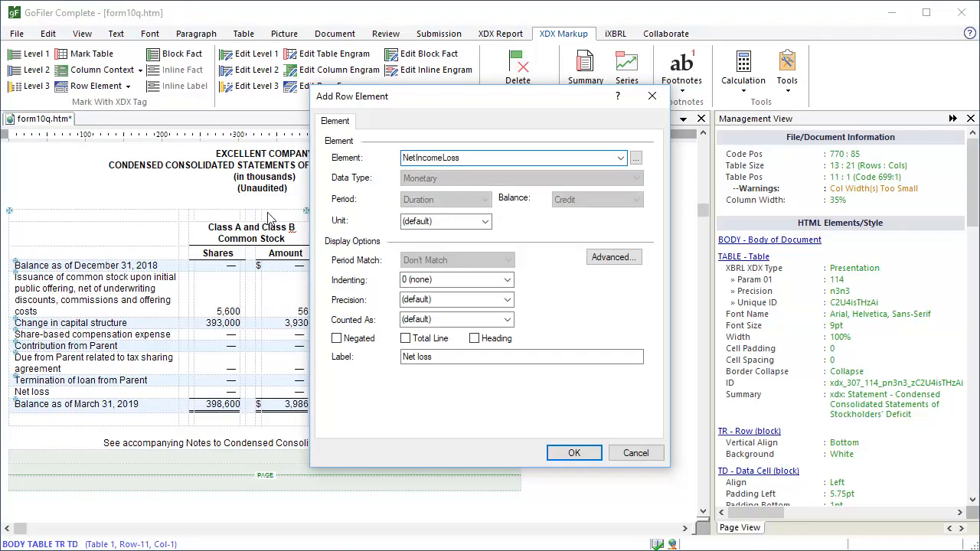
click(575, 454)
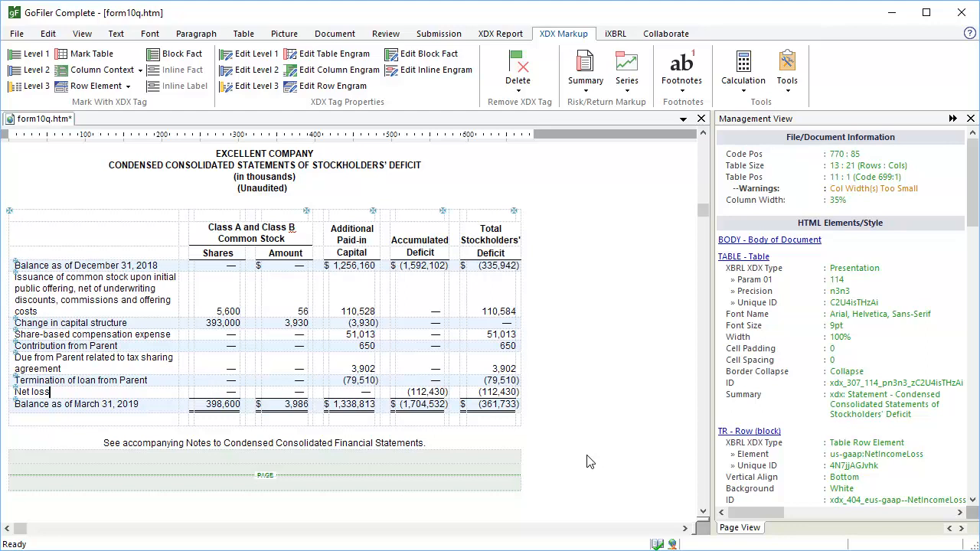
- Start a block fact on the December 31, 2018 balance's Shares cell, searching the library for common stock outstanding and choosing CommonStockSharesOutstanding
click(230, 270)
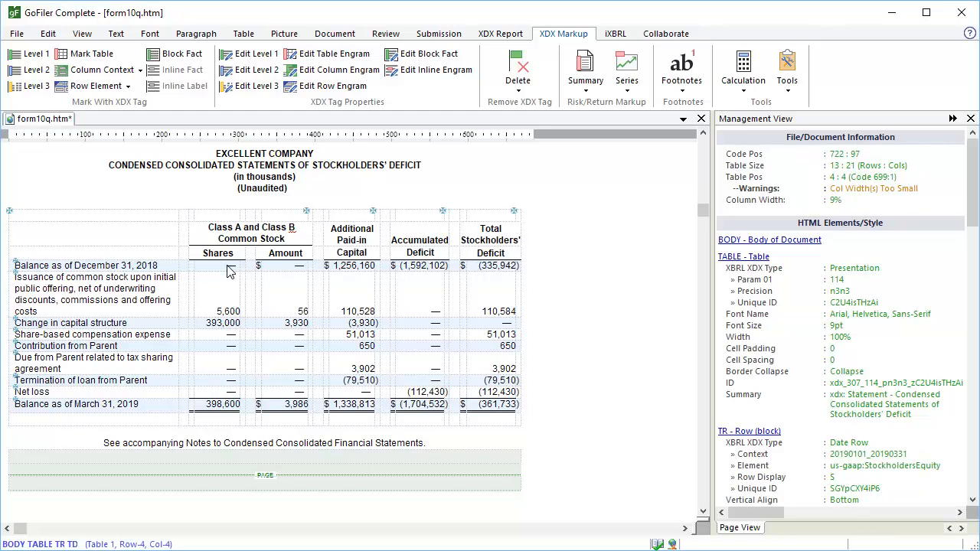
click(191, 62)
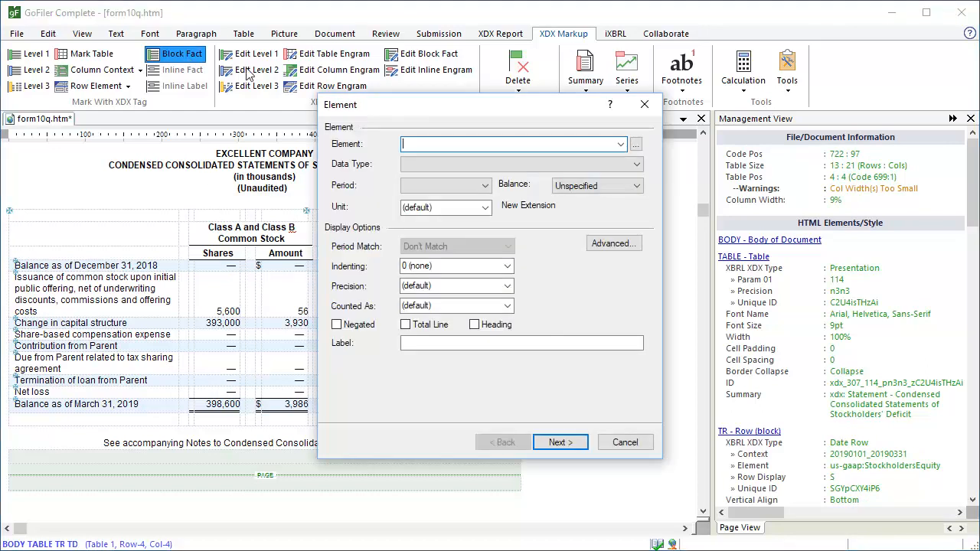
click(635, 145)
text(common stock outstanding)
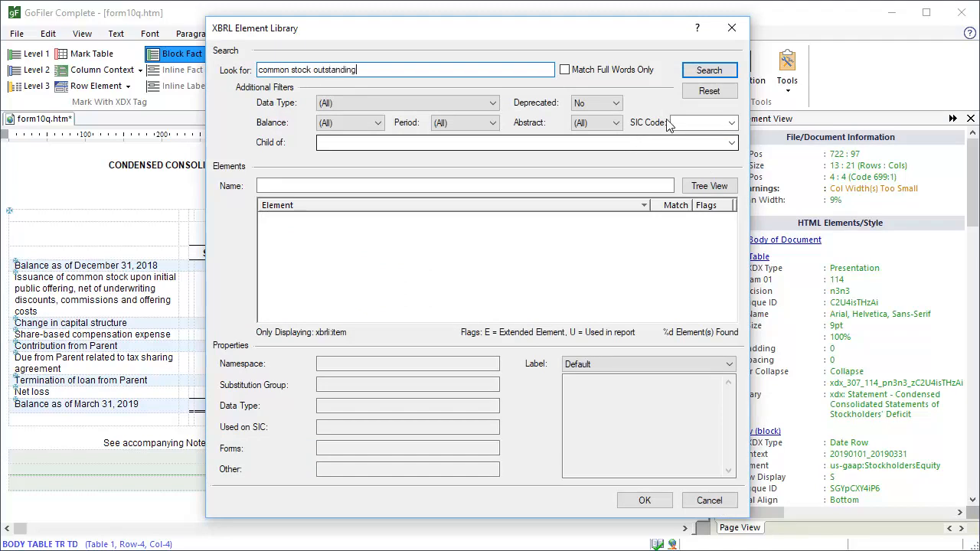
click(731, 76)
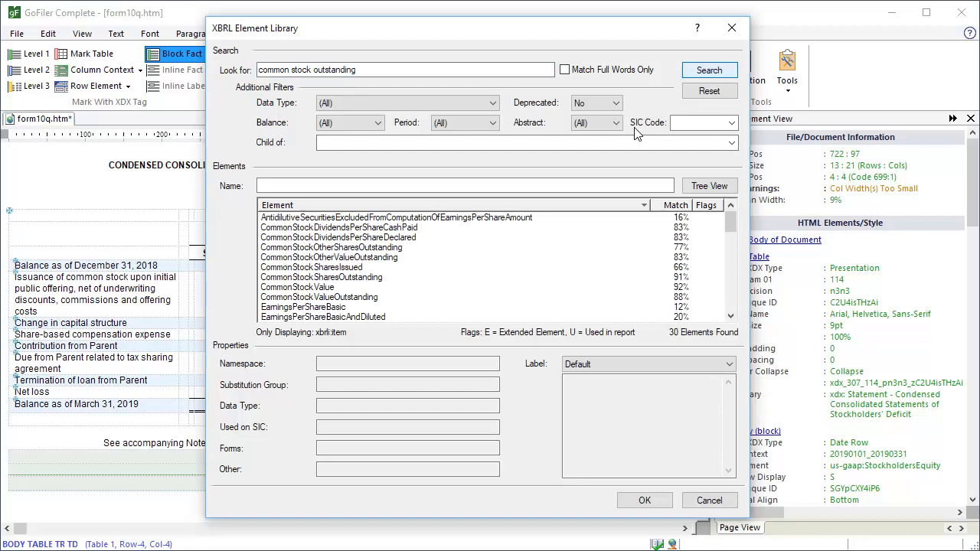
click(372, 279)
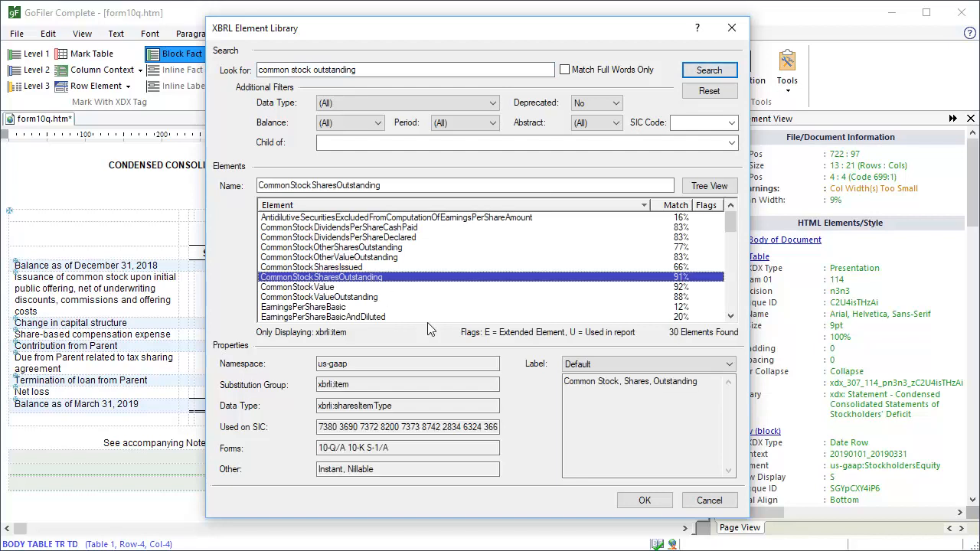
click(645, 501)
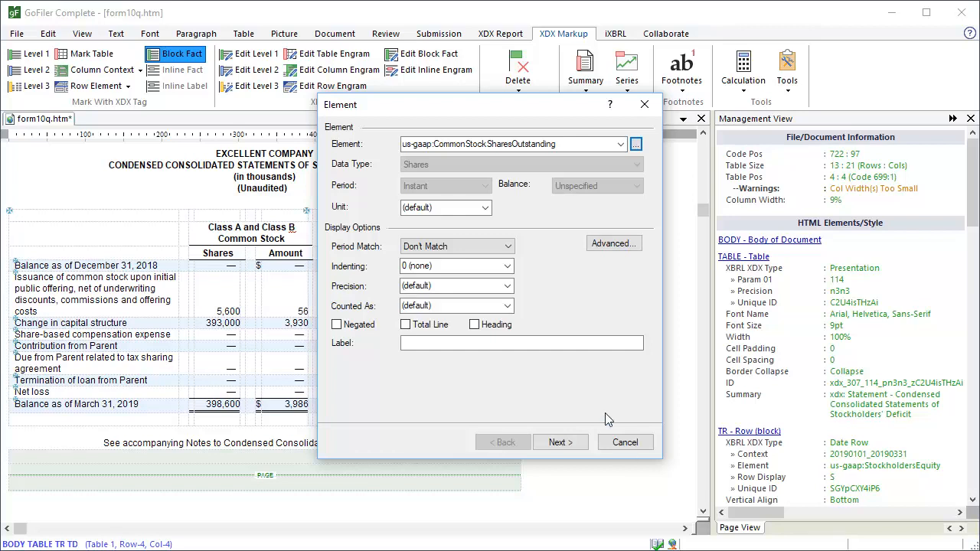
- Set the shares fact's period match to Beginning, leave its label blank, and continue to the context settings
click(508, 247)
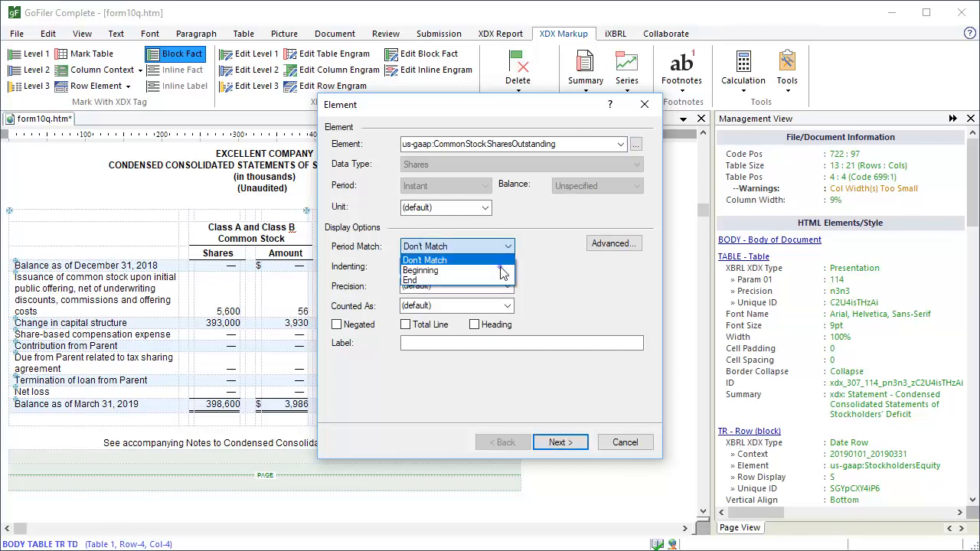
click(503, 272)
click(406, 346)
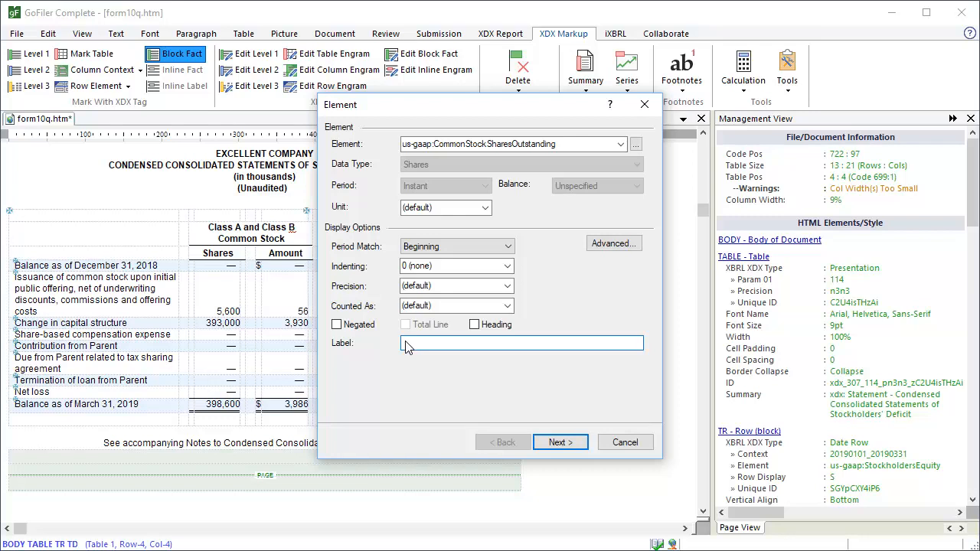
click(574, 444)
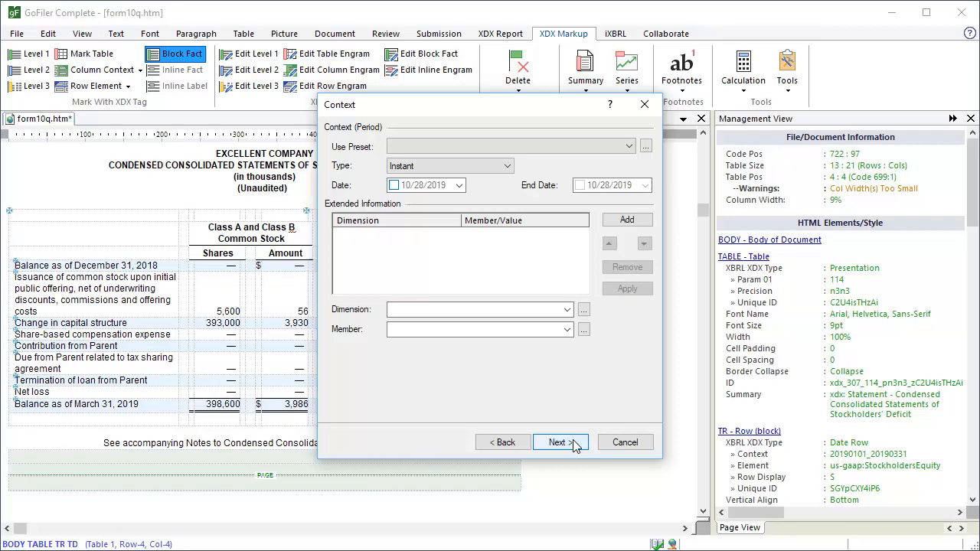
- Assign the preset context 2019-01-01 to 2019-03-31 with StatementEquityComponentsAxis and CommonStockMember to the fact, and finish without footnotes
click(647, 146)
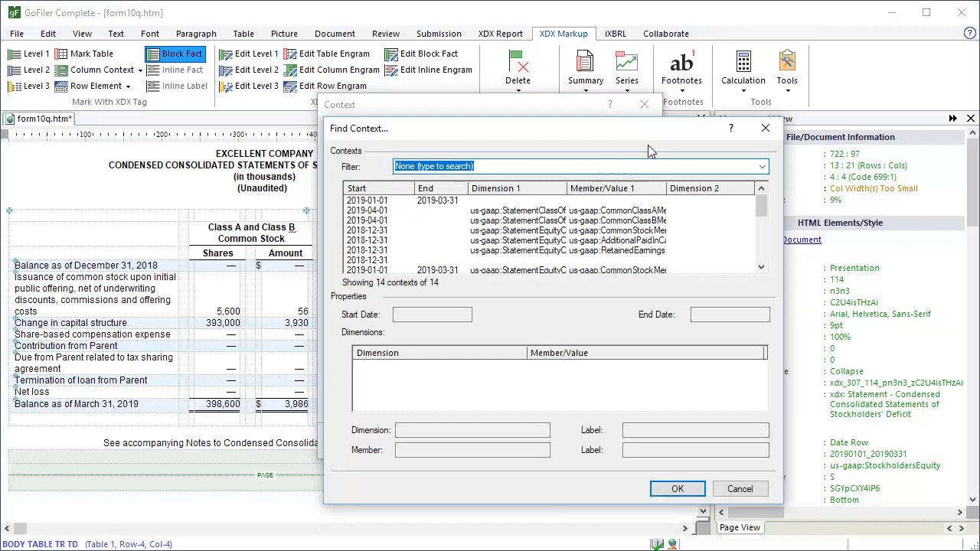
click(611, 269)
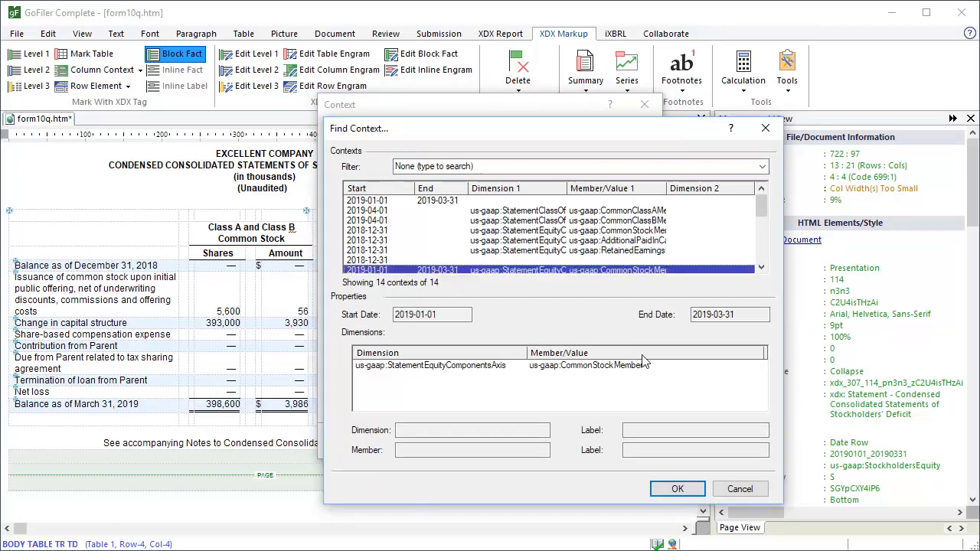
click(688, 489)
click(575, 444)
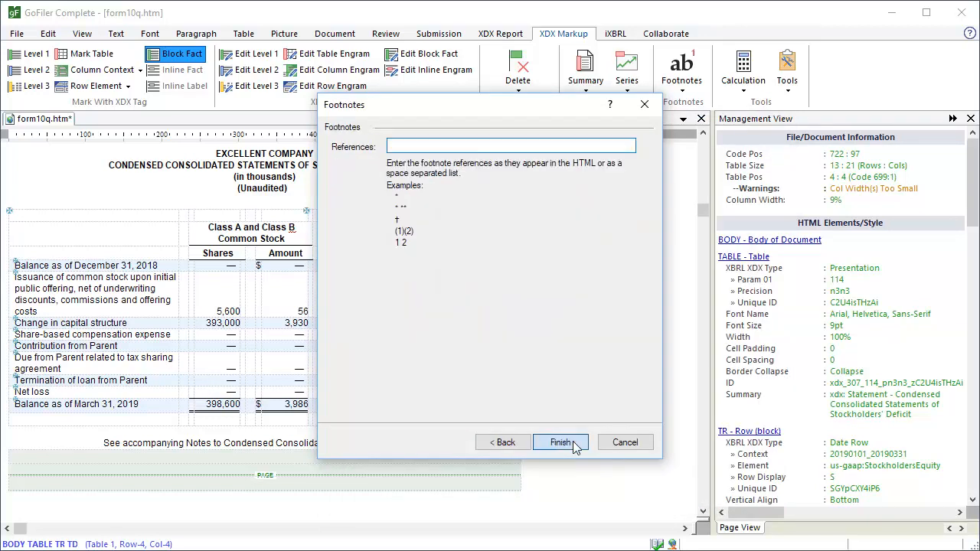
click(560, 443)
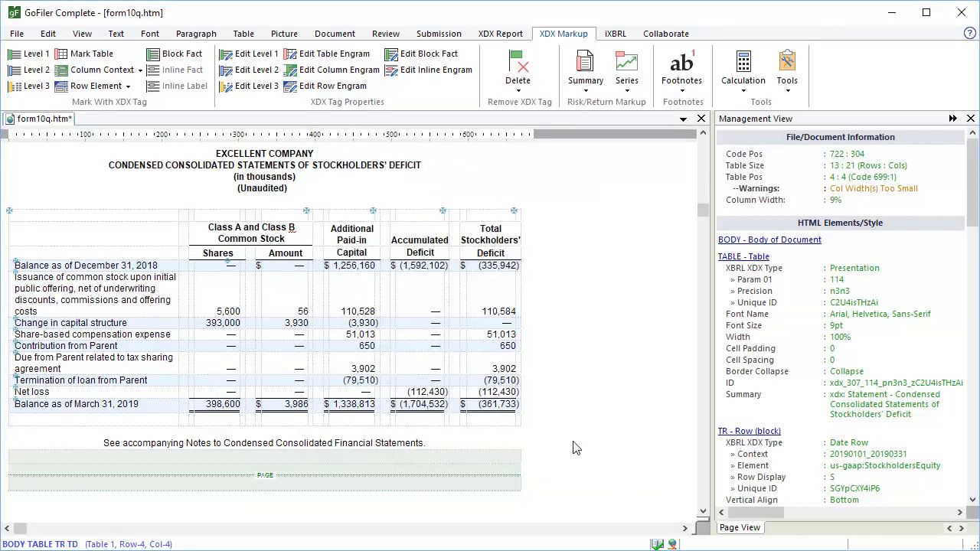
- Copy the full label text of the row for issuance of common stock upon initial public offering
key(Down)
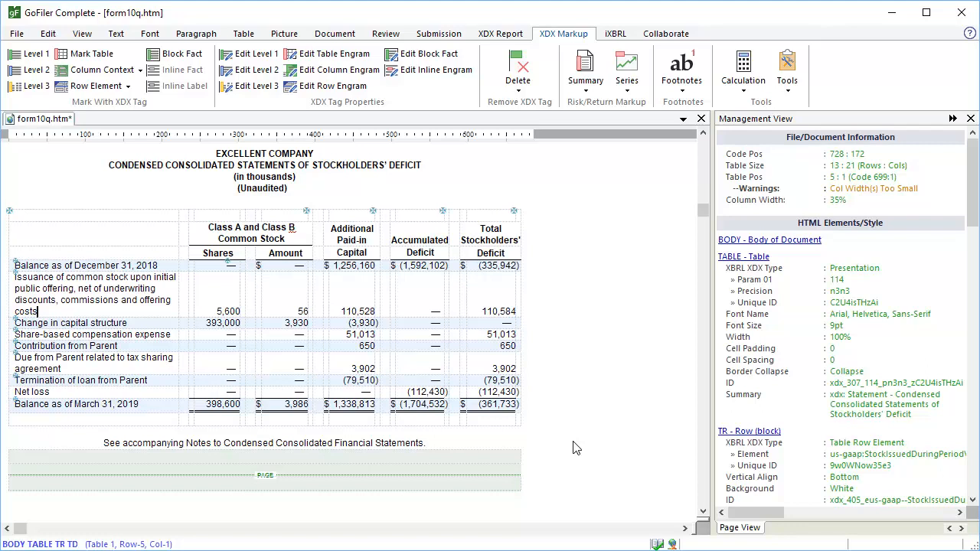
click(15, 273)
key(shift+Left)
key(shift+Left)
key(shift+Left)
key(shift+Left)
key(shift+Left)
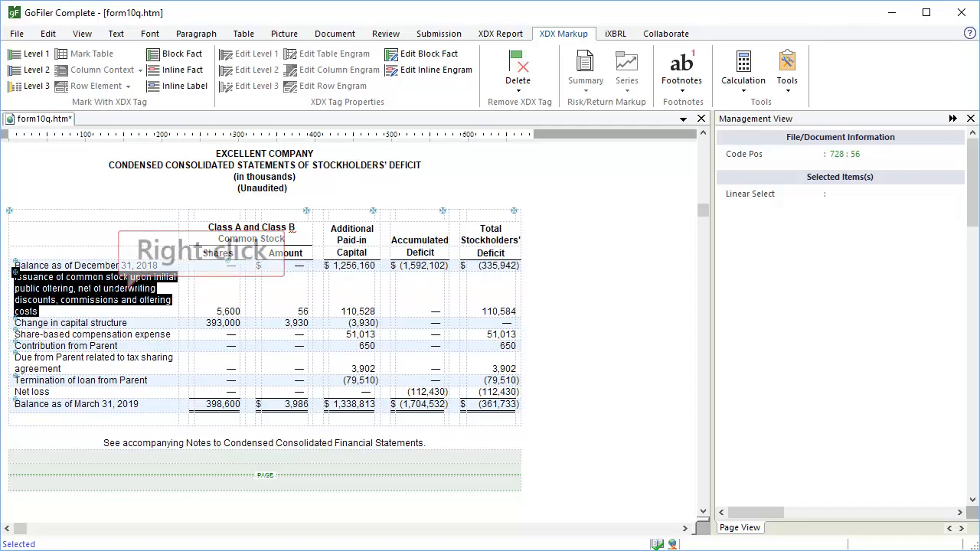
right_click(123, 294)
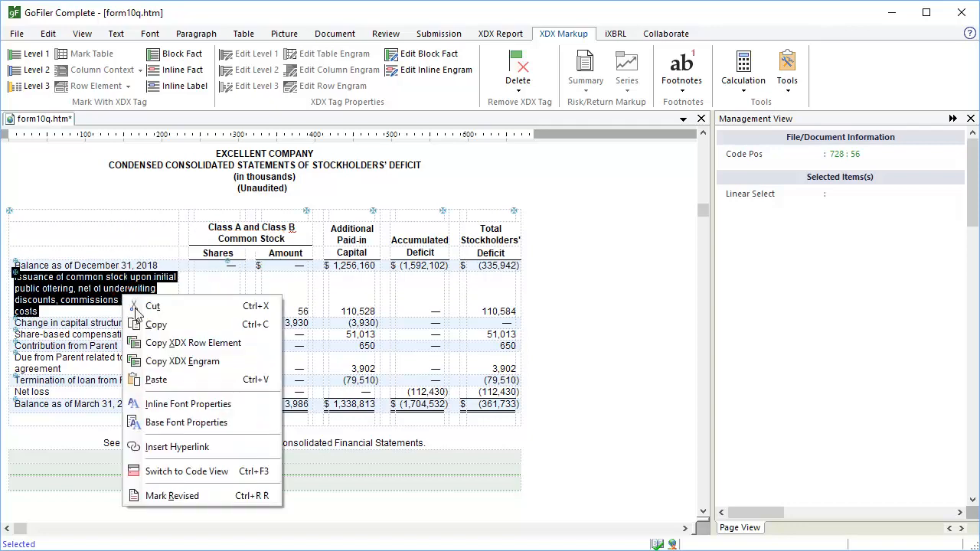
click(153, 324)
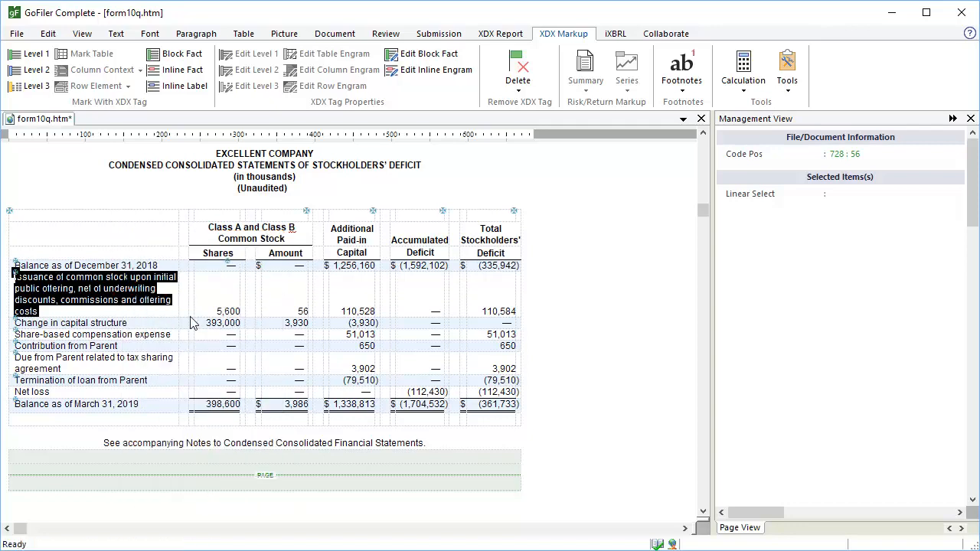
- Start a block fact on the issuance row's Shares cell, searching the library for "common stock new issues" and choosing StockIssuedDuringPeriodSharesNewIssues
click(234, 319)
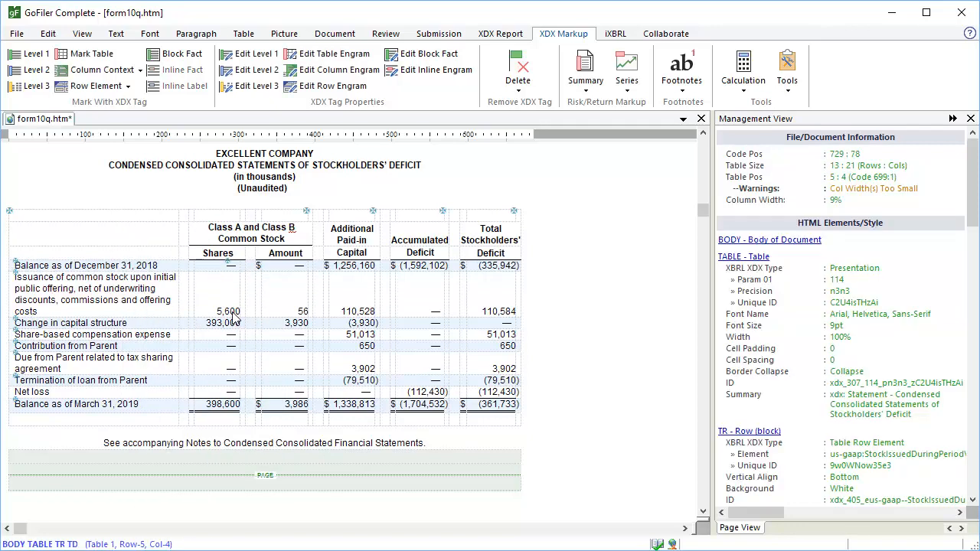
click(181, 53)
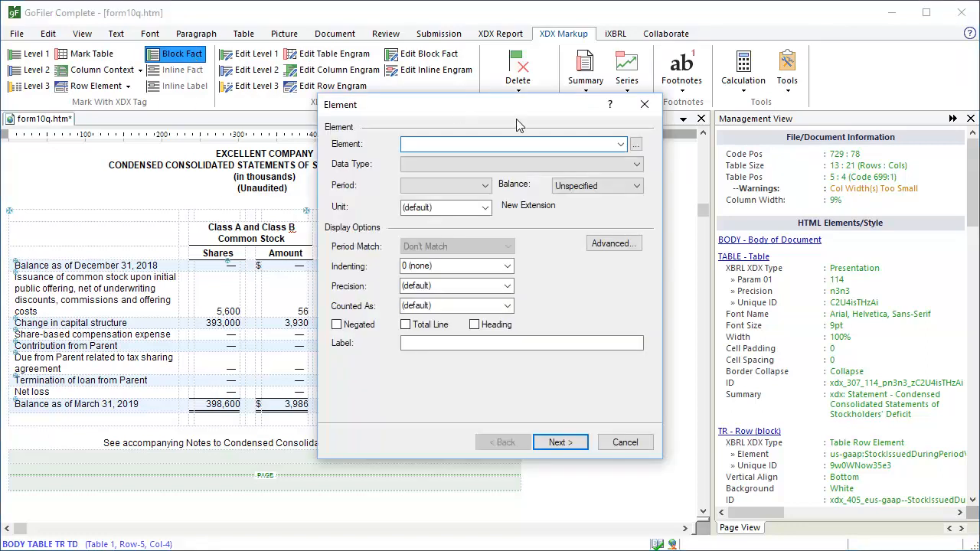
click(635, 144)
text(common)
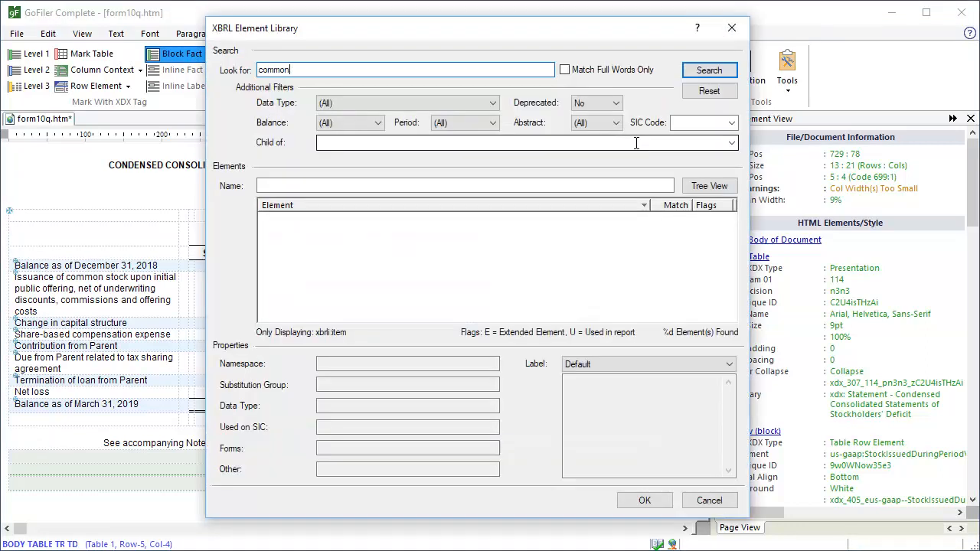
text( stock new issues)
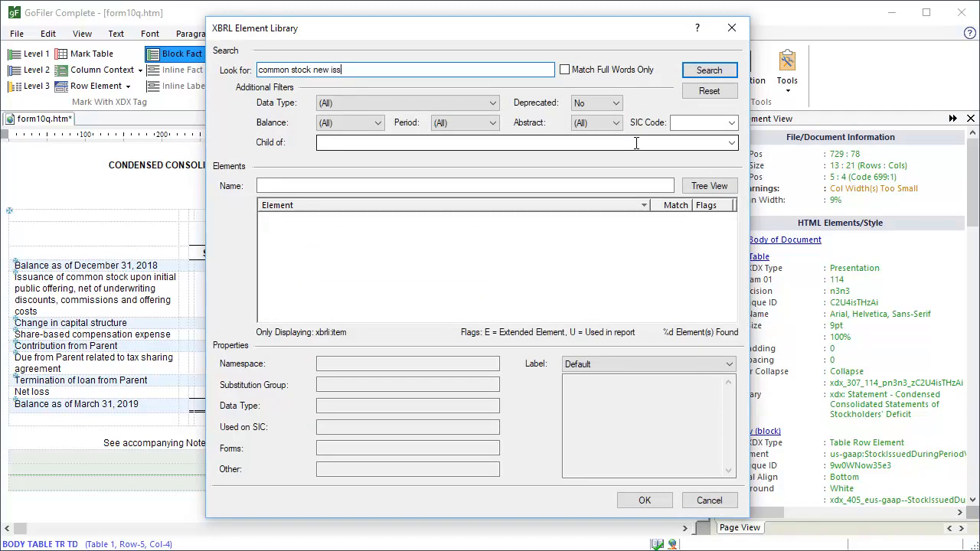
click(709, 69)
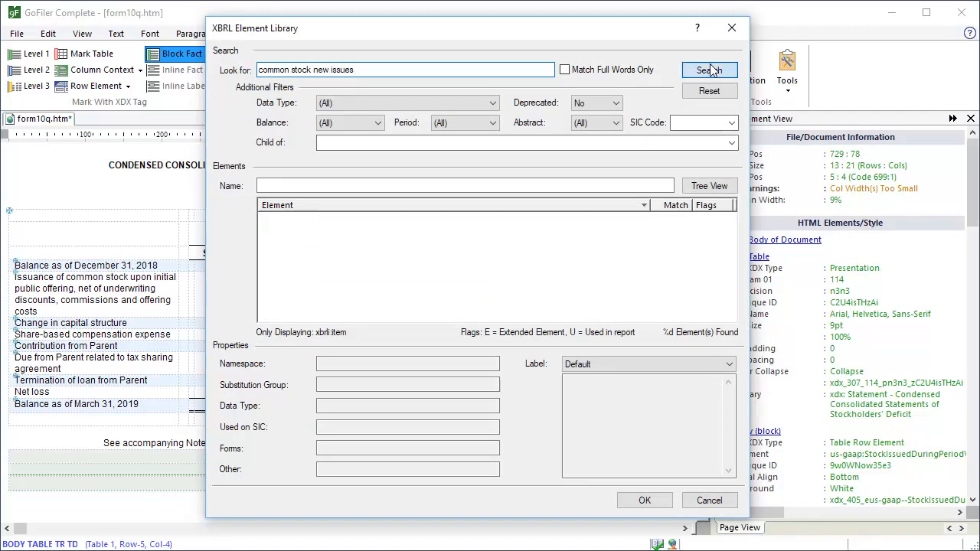
click(411, 249)
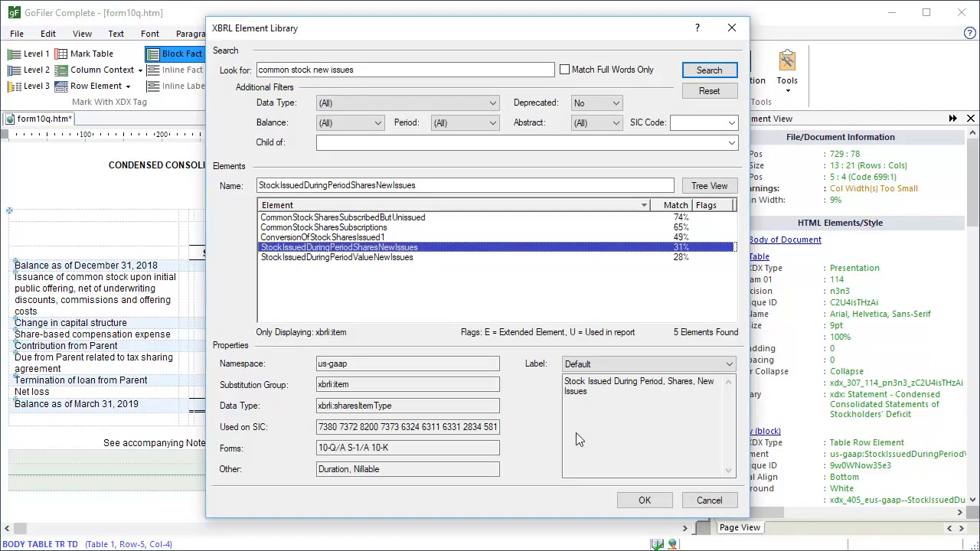
click(645, 501)
- Paste the copied row text into the fact's label, add a comma at its end, and continue to the context settings
click(505, 342)
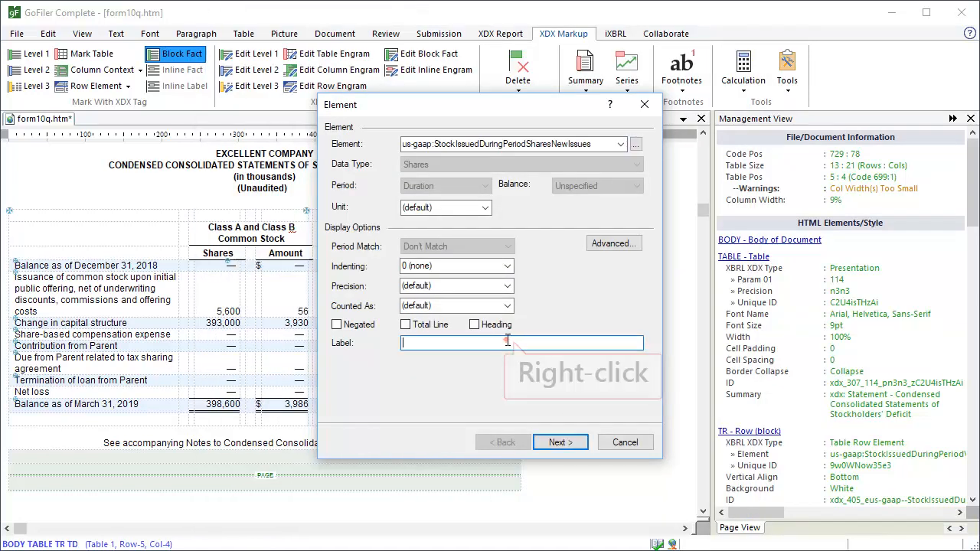
right_click(505, 343)
click(557, 413)
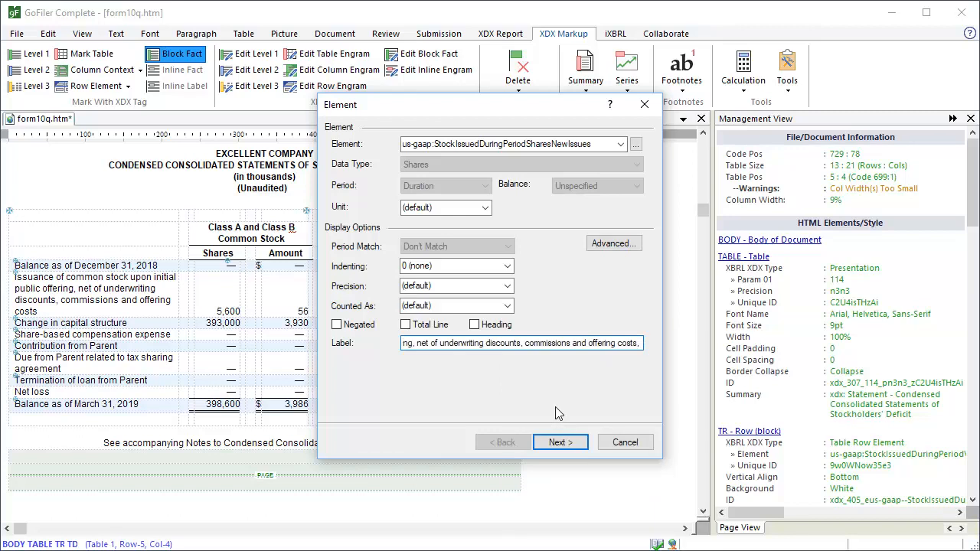
click(579, 444)
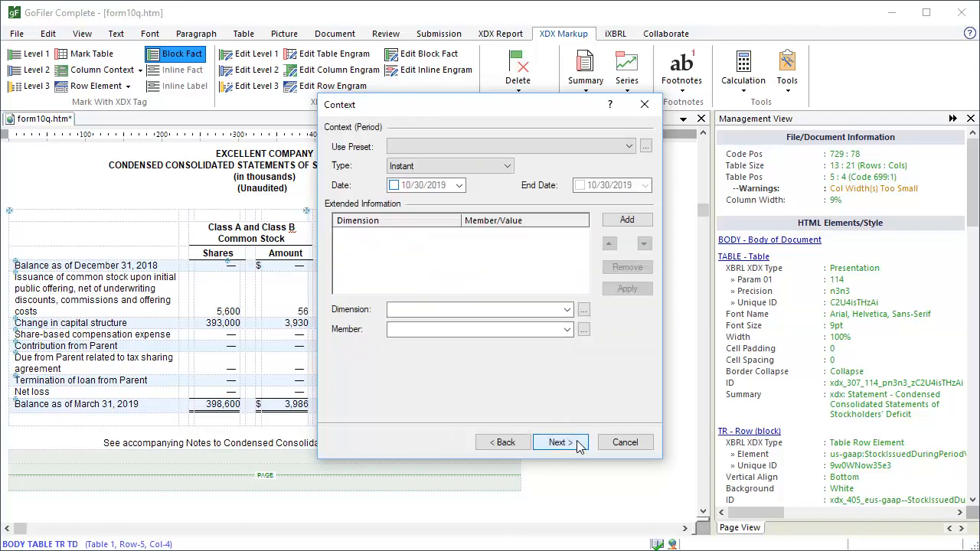
- Assign the existing 2019-01-01 to 2019-03-31 context with StatementEquityComponentsAxis and CommonStockMember to the issuance shares fact, and finish without footnotes
click(647, 147)
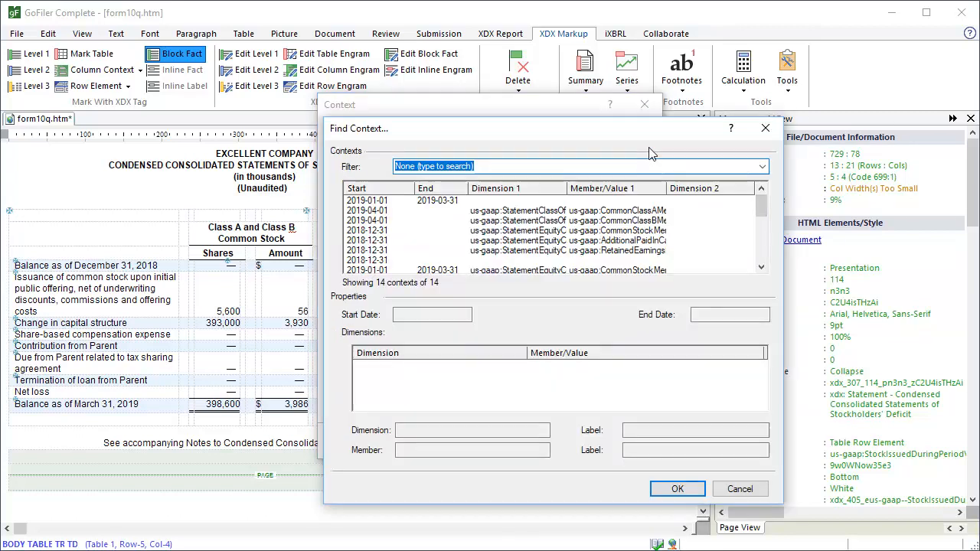
click(613, 270)
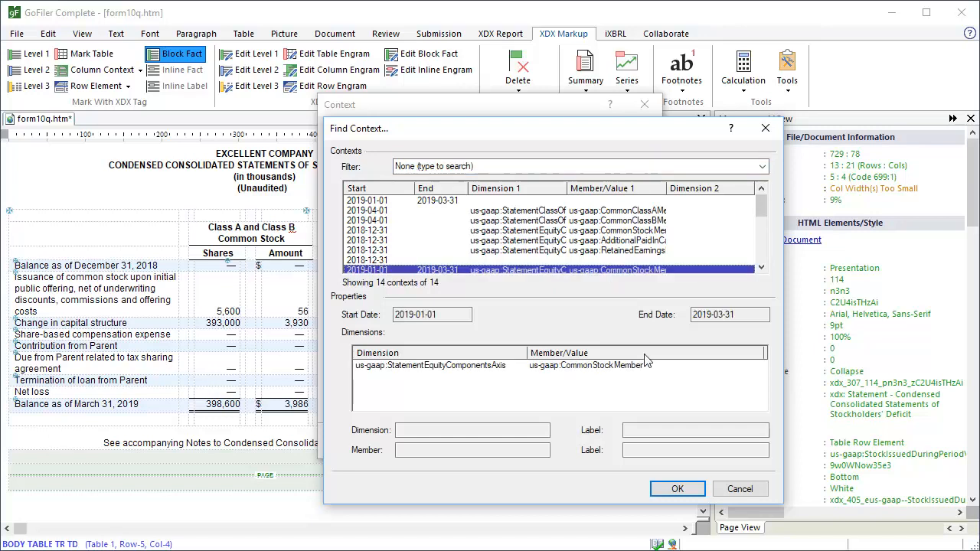
click(673, 488)
click(583, 443)
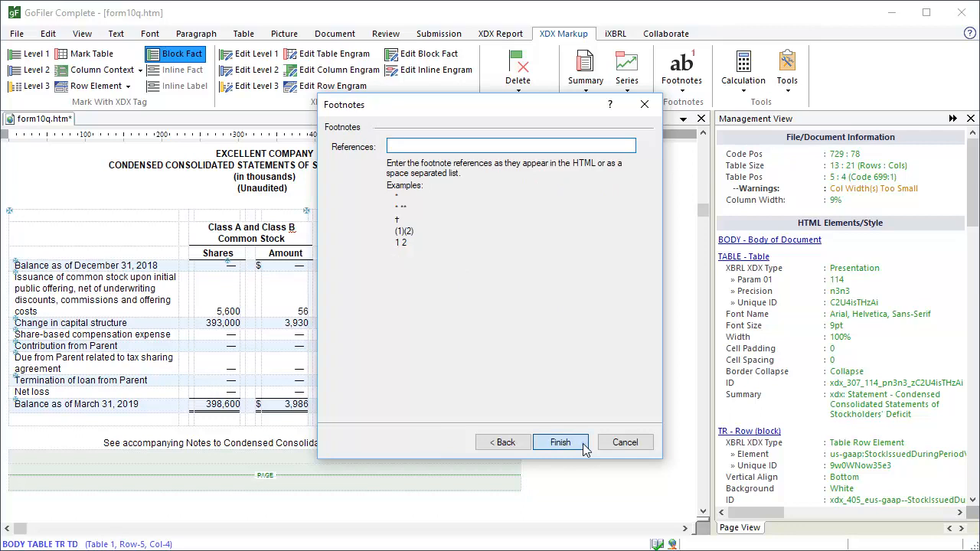
click(560, 443)
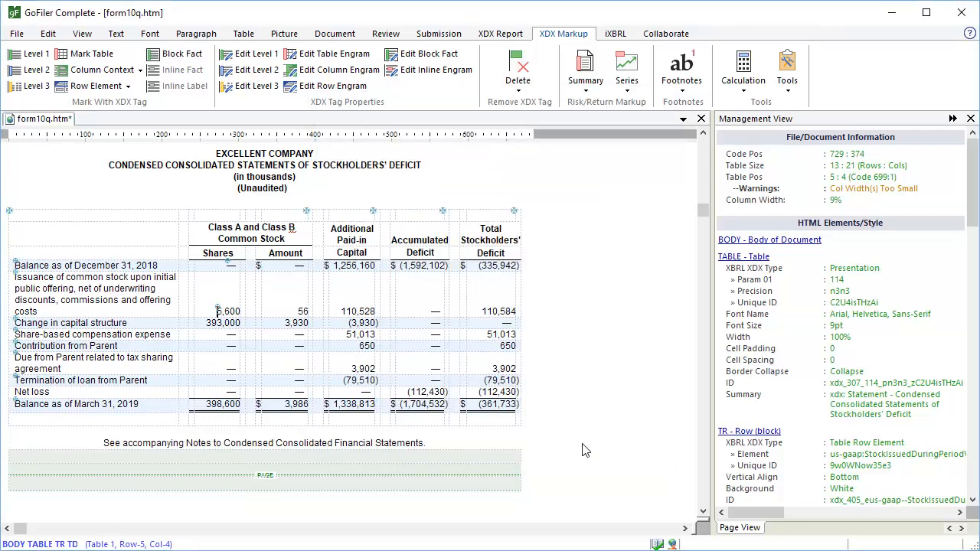
- Start a block fact on the Change in capital structure Shares cell, searching for "stock issued during period conversion" and choosing StockIssuedDuringPeriodSharesConversionOfConvertibleSecurities
click(208, 324)
click(180, 57)
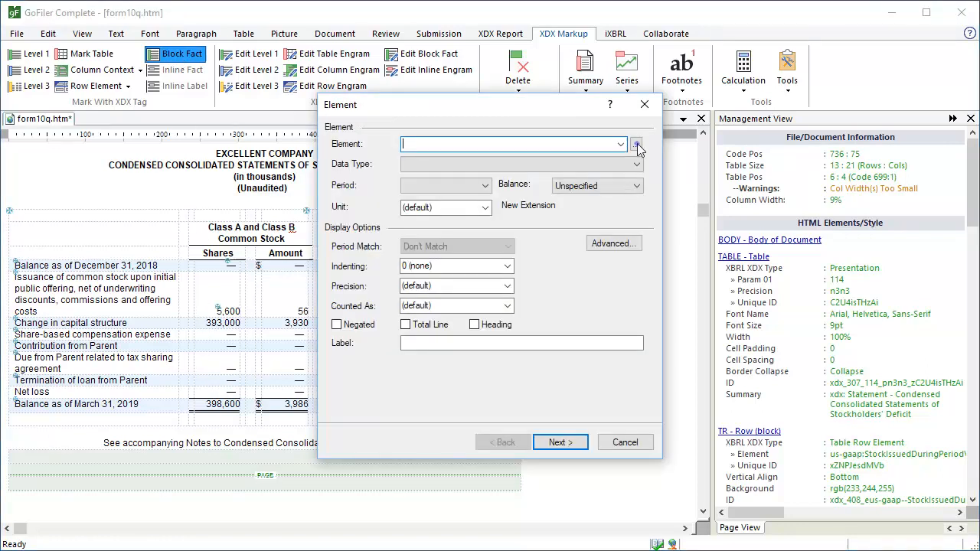
click(638, 146)
text(stock issued during period conversion)
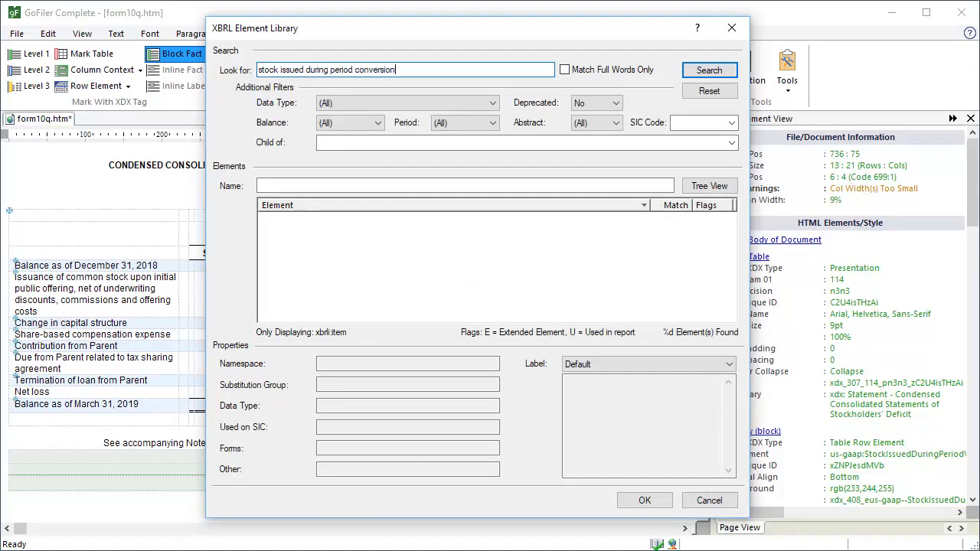
click(693, 70)
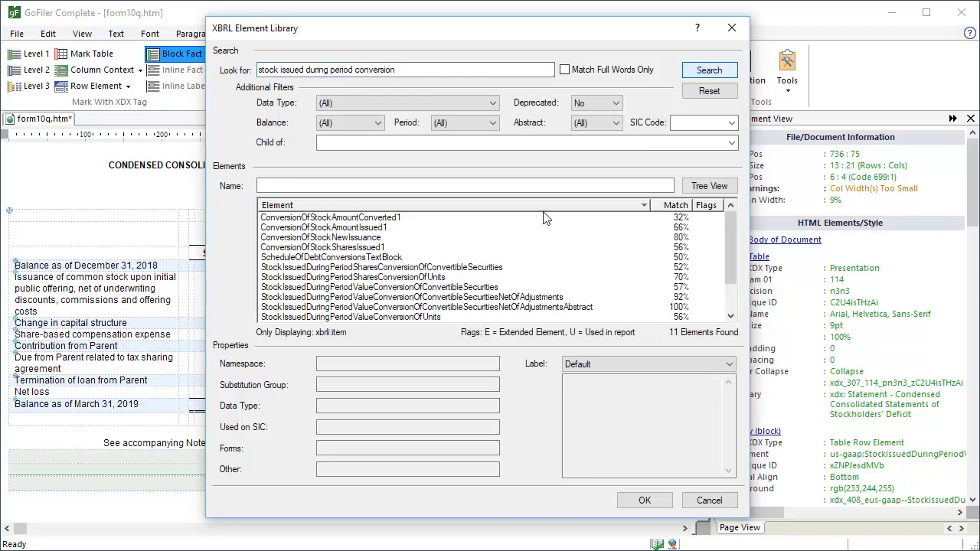
click(492, 268)
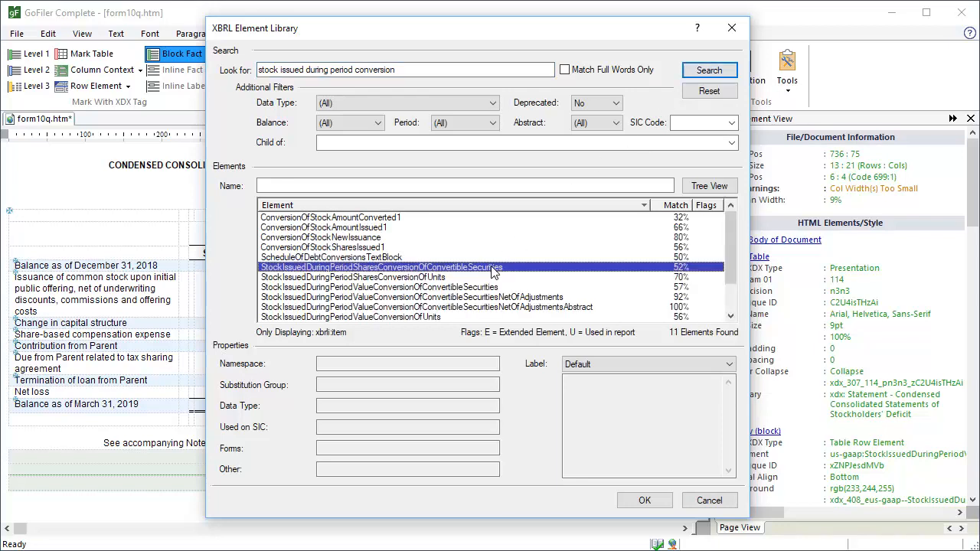
click(646, 500)
- Label the fact "Change in capital structure, in shares" and continue to the context settings
click(410, 344)
text(Change in capital structure, in shares)
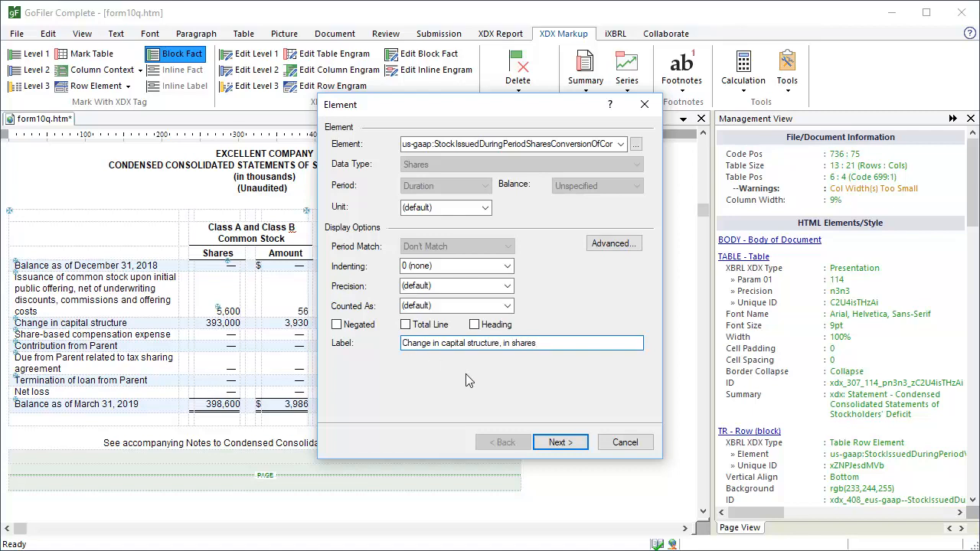
click(560, 442)
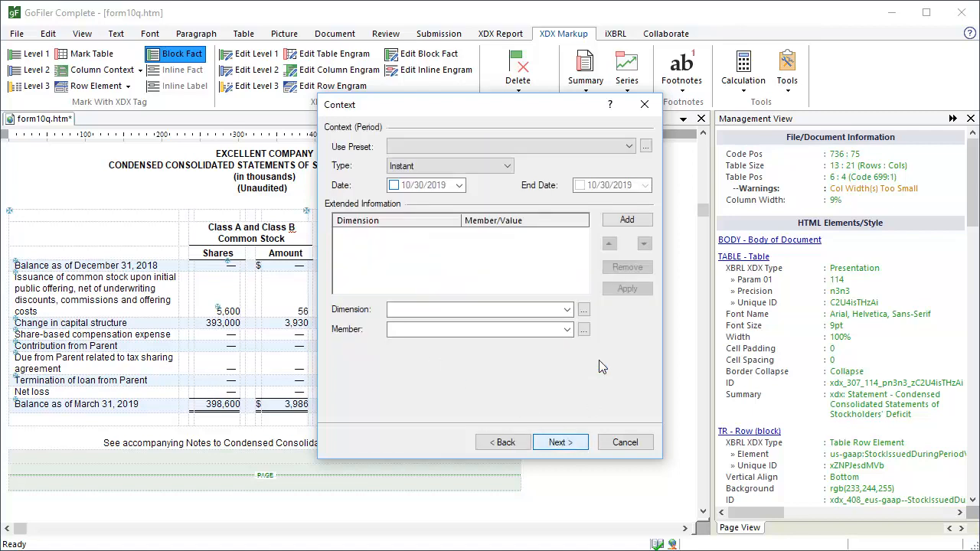
- Give the capital structure shares fact the existing 2019-01-01 to 2019-03-31 context with CommonStockMember, and finish without footnotes
click(648, 147)
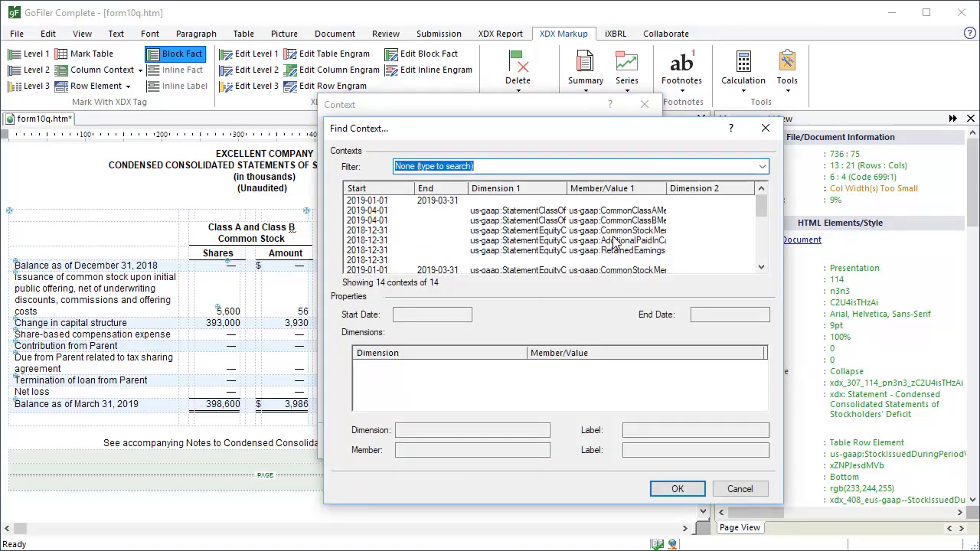
click(601, 271)
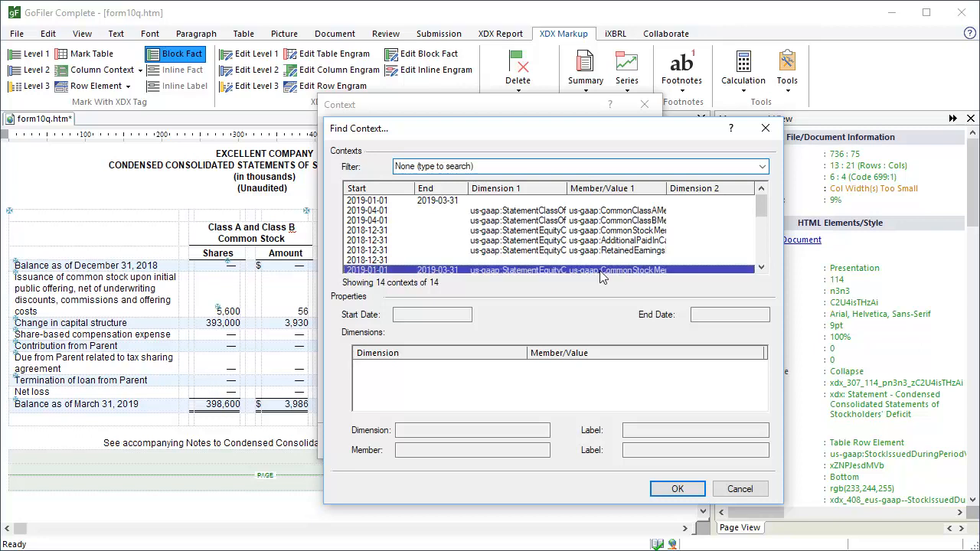
click(679, 490)
click(565, 445)
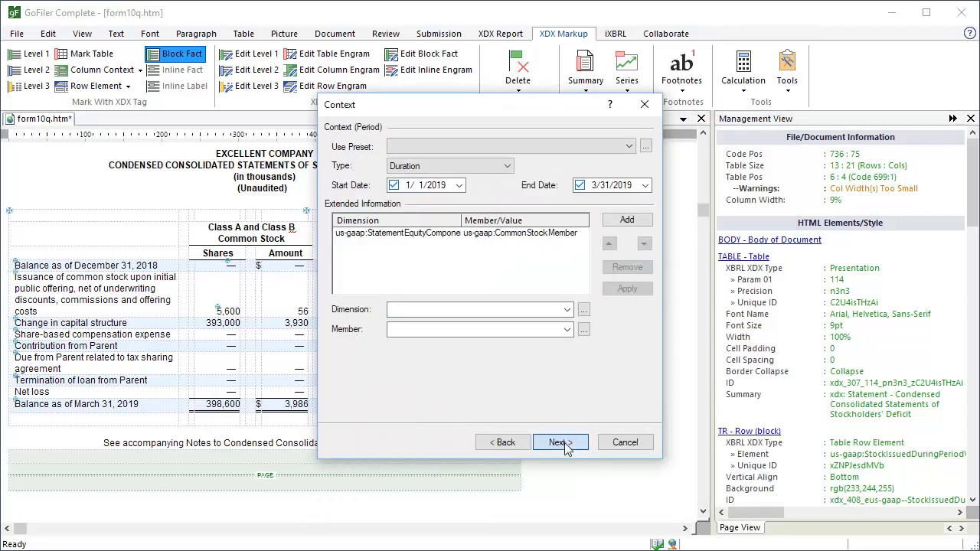
click(561, 444)
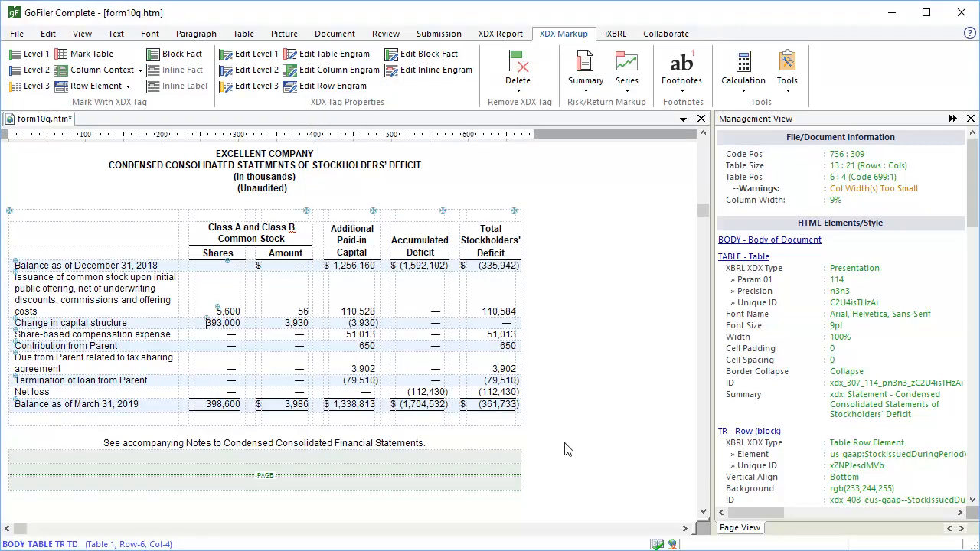
- Start a block fact on the March 31, 2019 balance's Shares cell using CommonStockSharesOutstanding, with period match End and no label
click(209, 406)
click(182, 55)
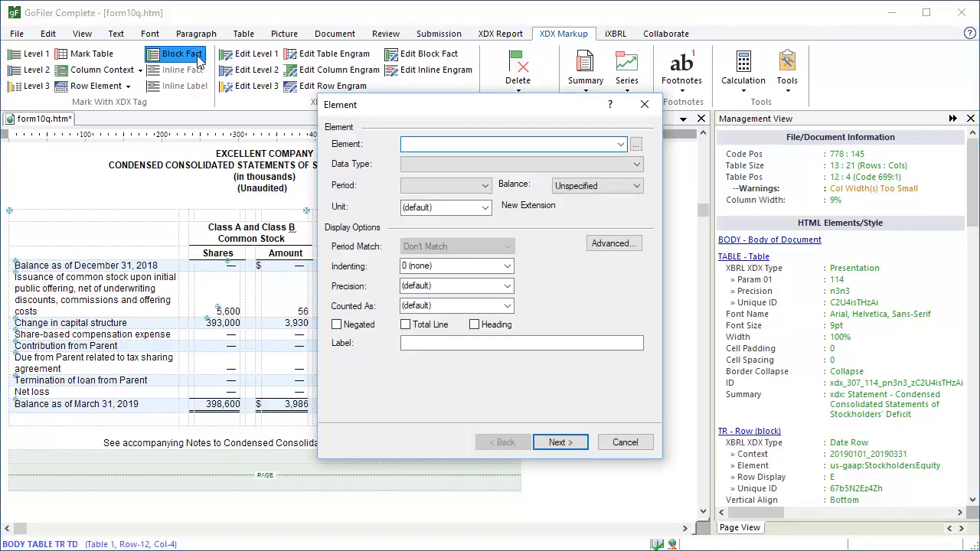
click(620, 145)
click(602, 238)
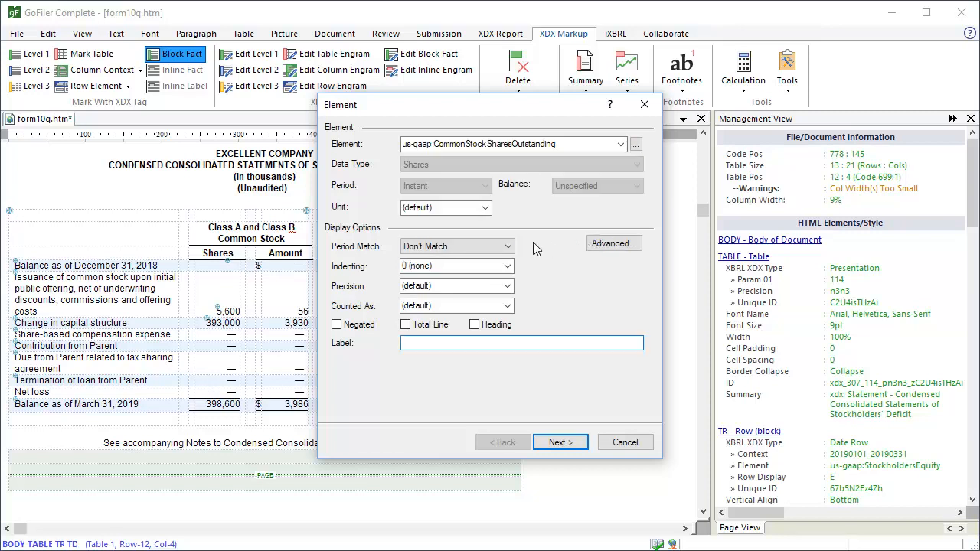
click(511, 250)
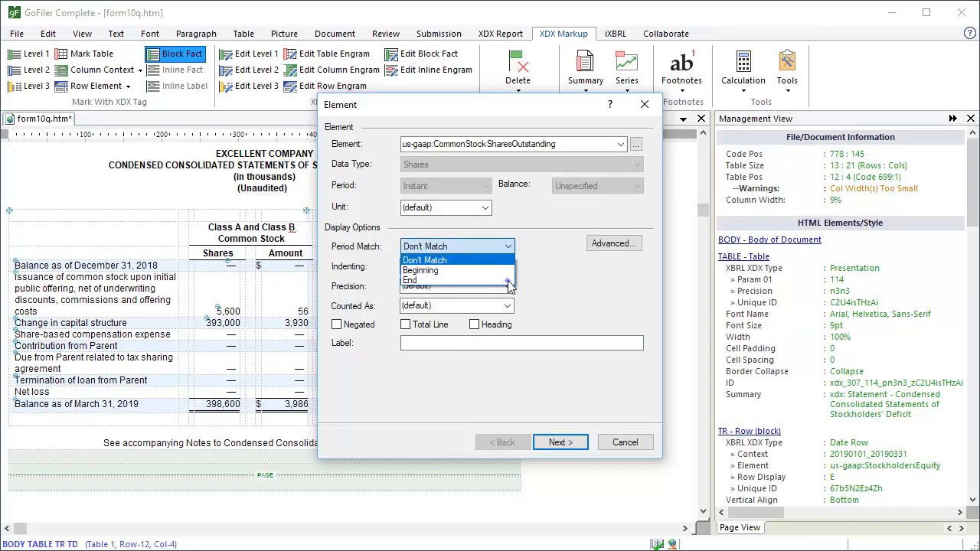
click(511, 280)
click(560, 443)
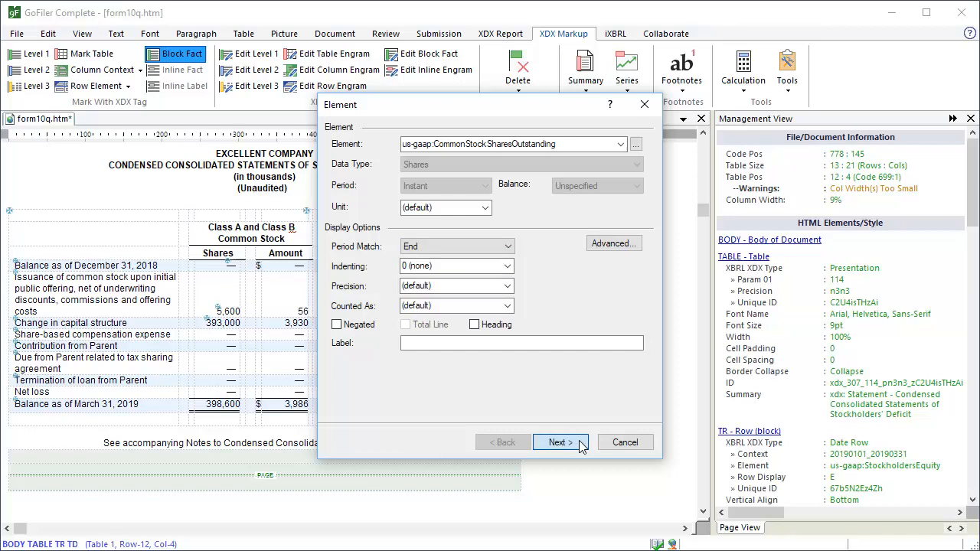
- Assign the existing 2019-01-01 to 2019-03-31 context with StatementEquityComponentsAxis and CommonStockMember to the ending balance shares fact, and finish without footnotes
click(646, 147)
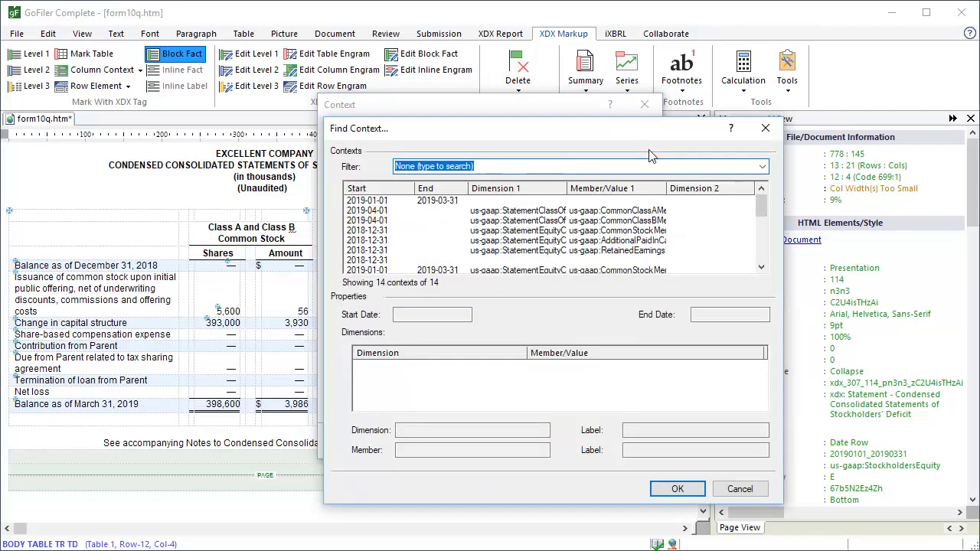
click(609, 270)
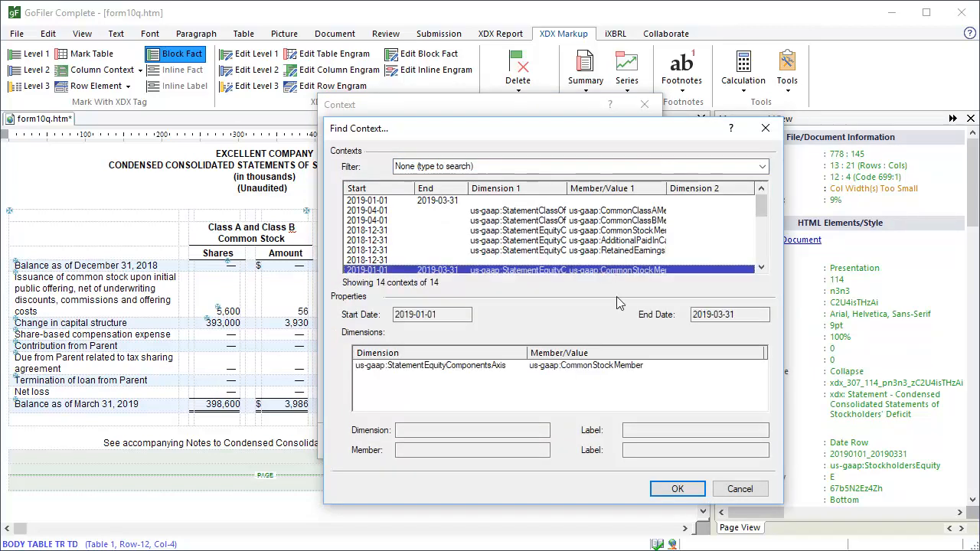
click(677, 490)
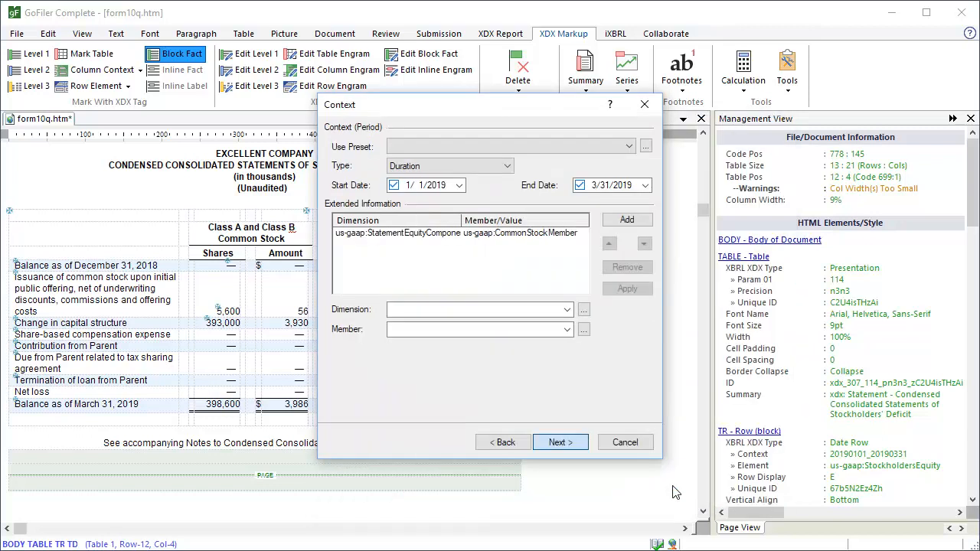
click(573, 444)
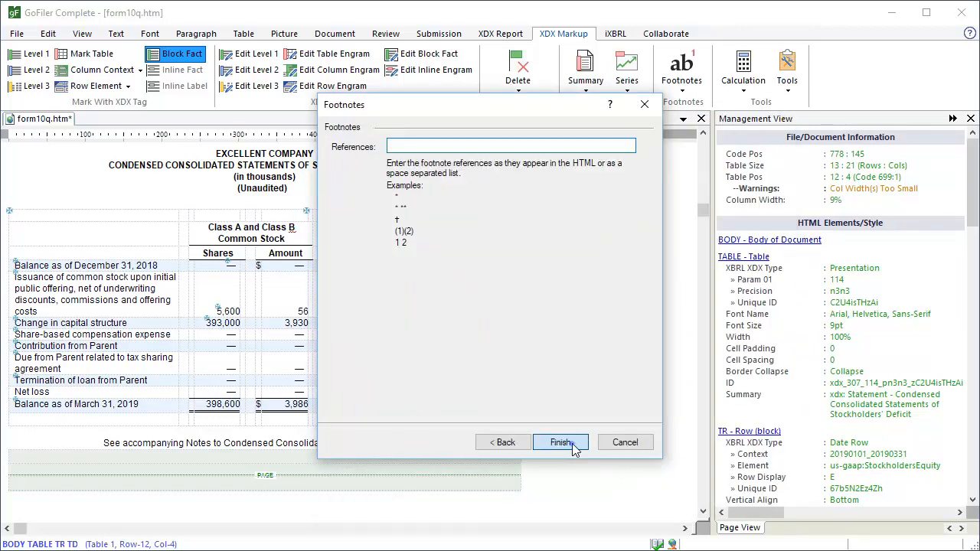
click(575, 446)
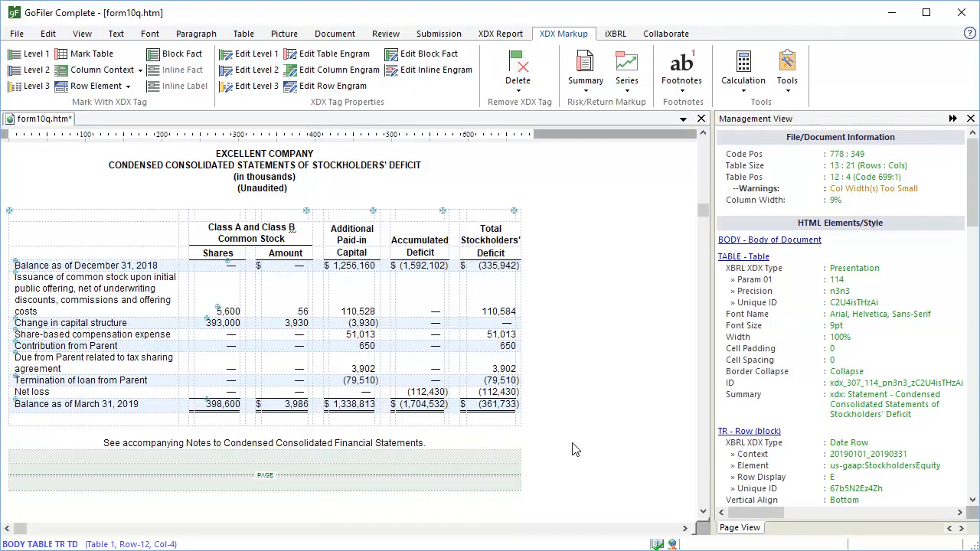